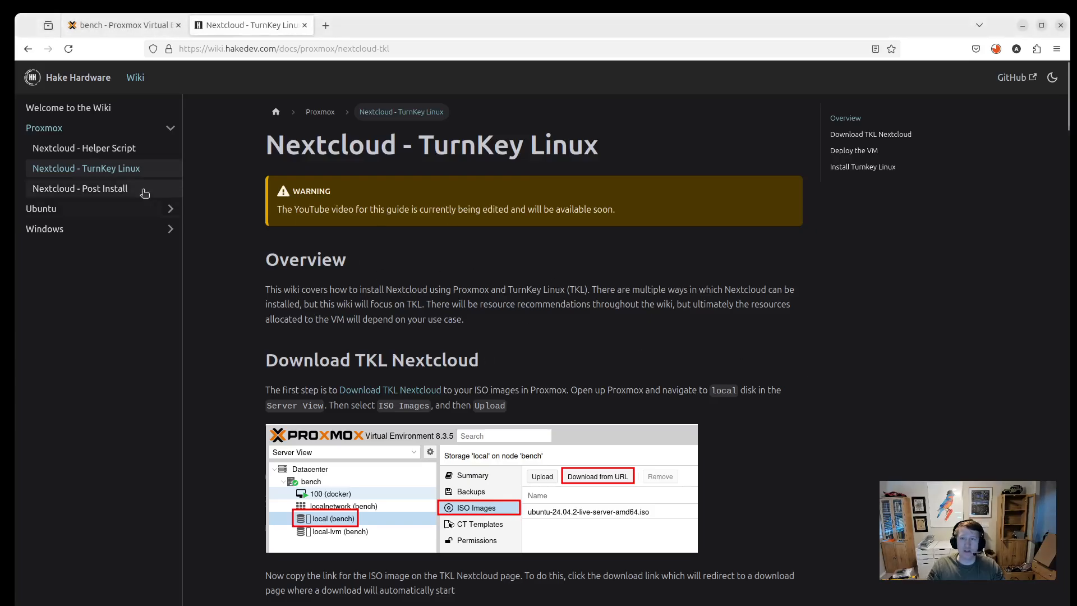
# Skim the Nextcloud Helper Script guide, then go back to the Nextcloud TurnKey Linux guide.
pyautogui.click(89, 149)
pyautogui.scroll(-2, 527, 561)
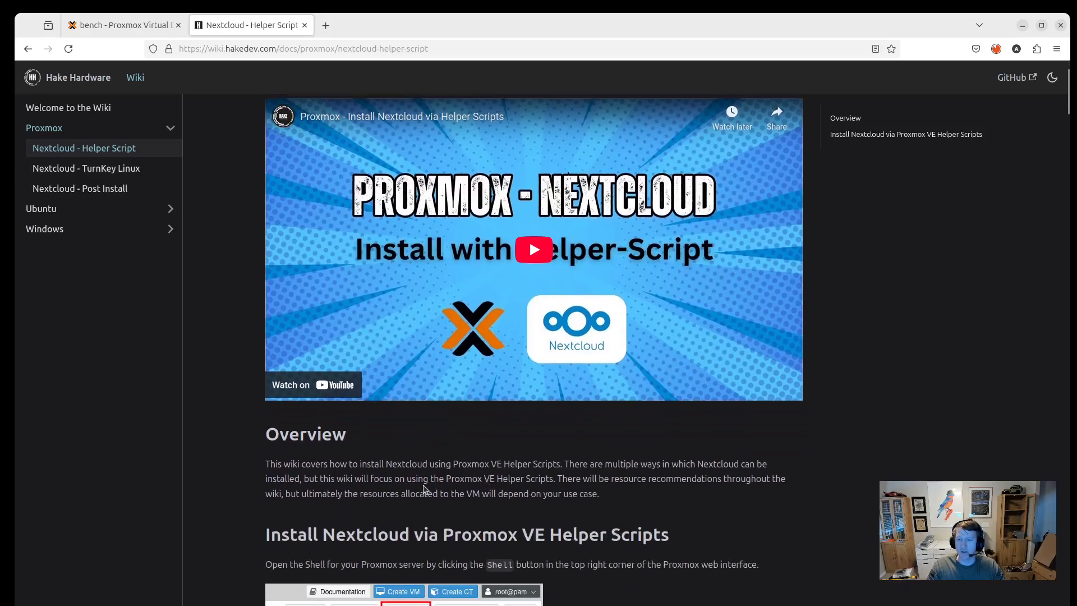
pyautogui.scroll(-2, 446, 490)
pyautogui.scroll(-2, 446, 490)
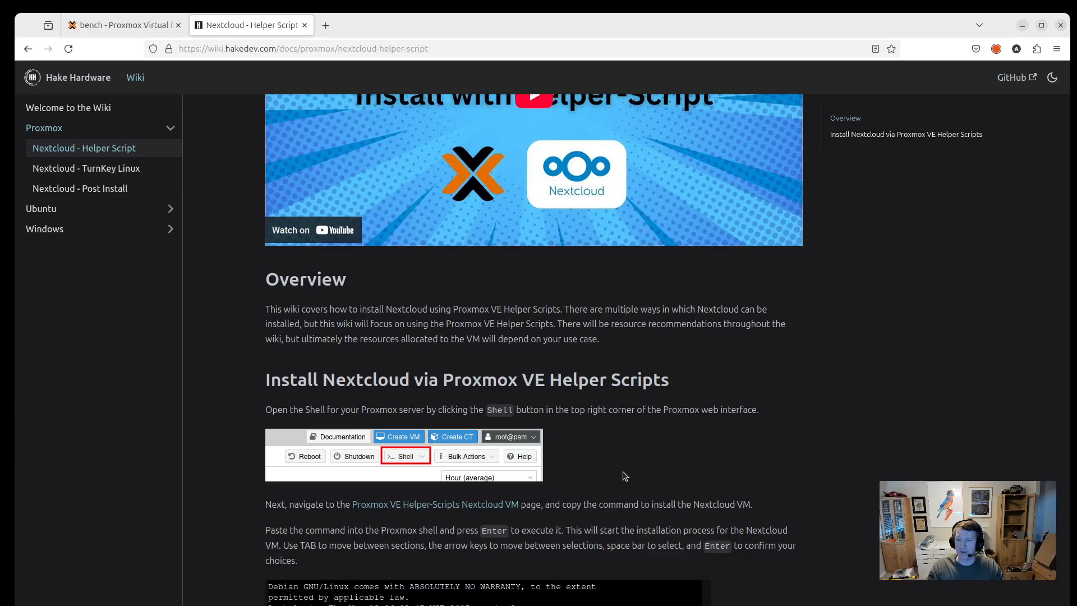
pyautogui.scroll(-4, 617, 433)
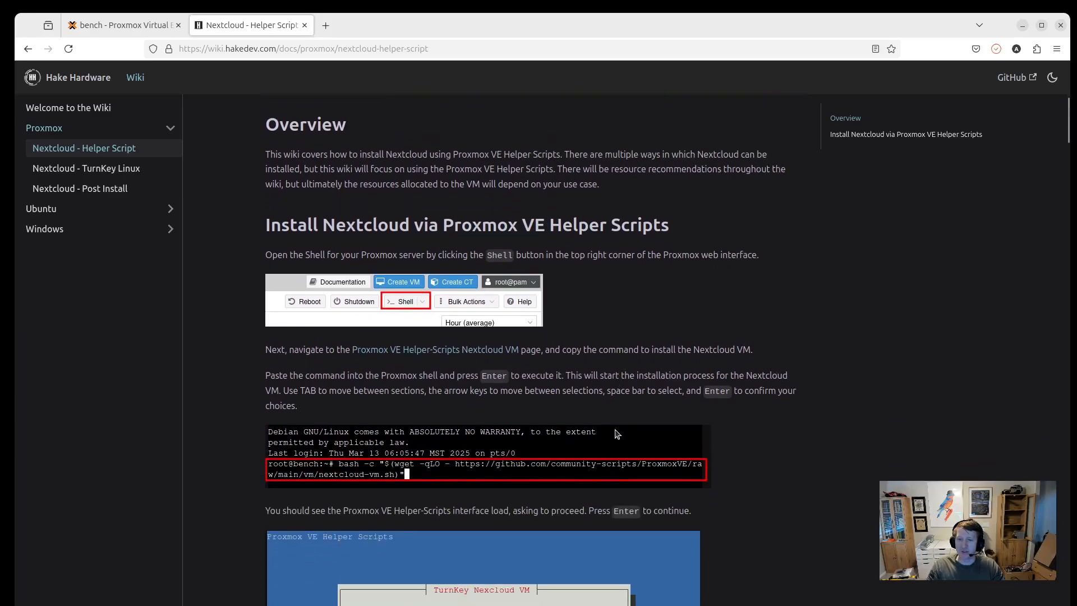
pyautogui.scroll(-2, 617, 434)
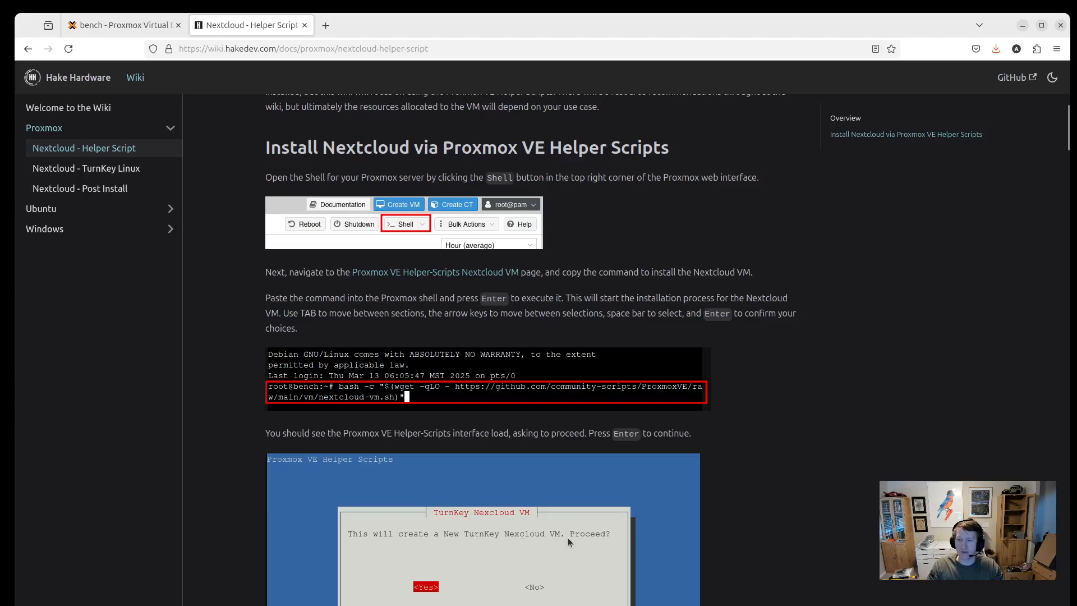
pyautogui.scroll(-2, 539, 554)
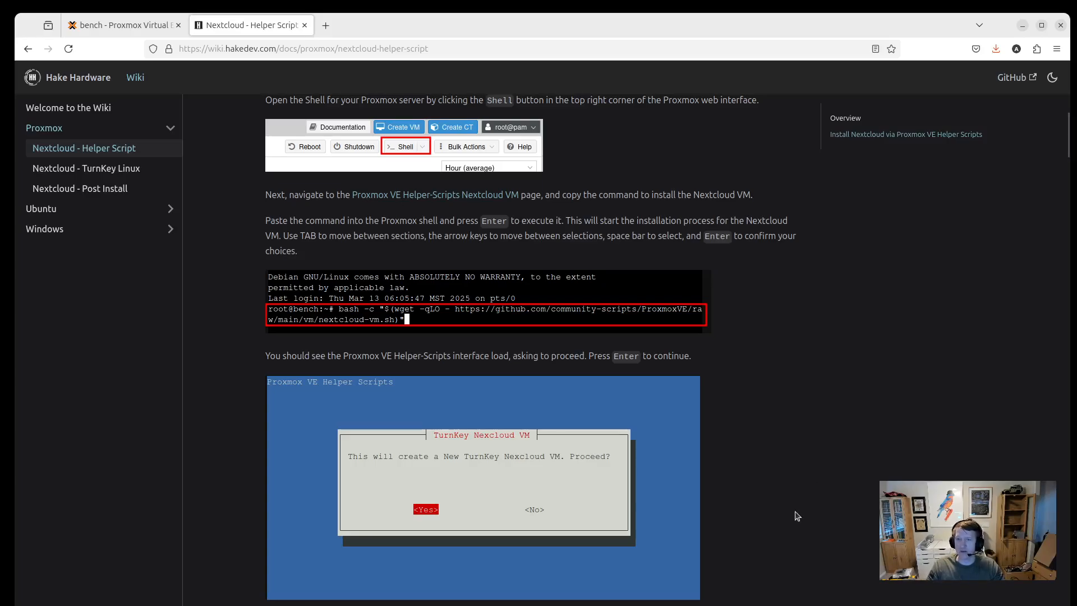
pyautogui.scroll(6, 797, 514)
pyautogui.scroll(5, 579, 463)
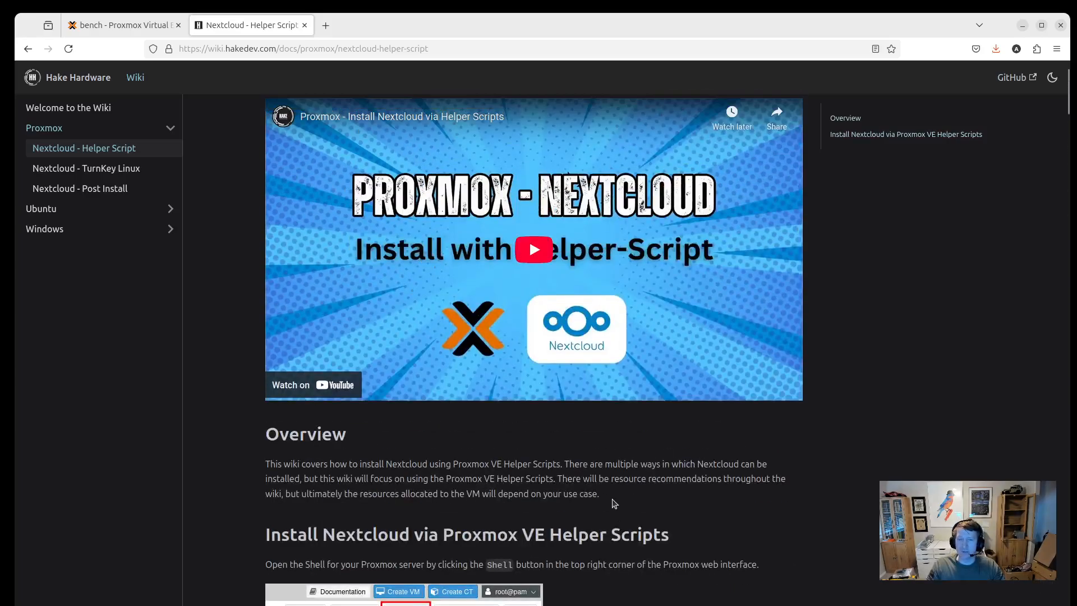
pyautogui.click(84, 168)
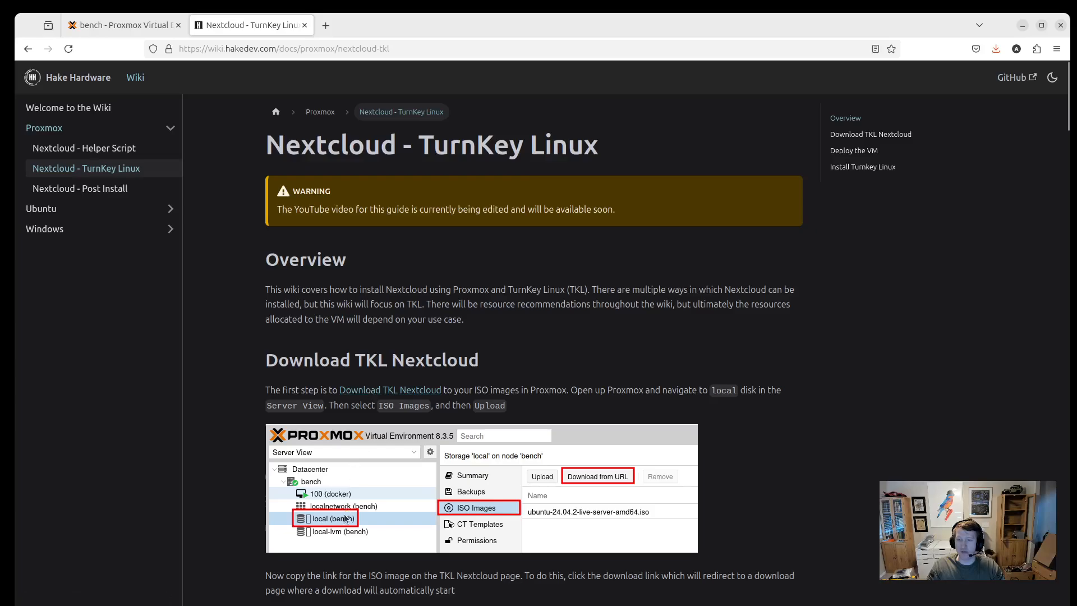
# Open the TurnKey Nextcloud download page and cancel the started 825MB ISO 18.1 download.
pyautogui.middleClick(380, 392)
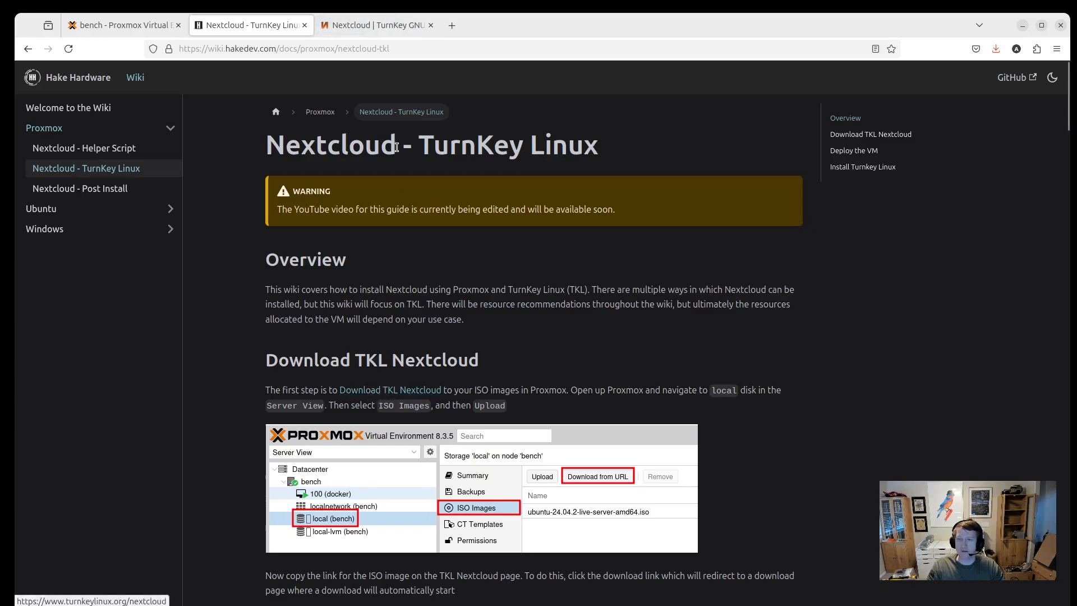
pyautogui.click(369, 26)
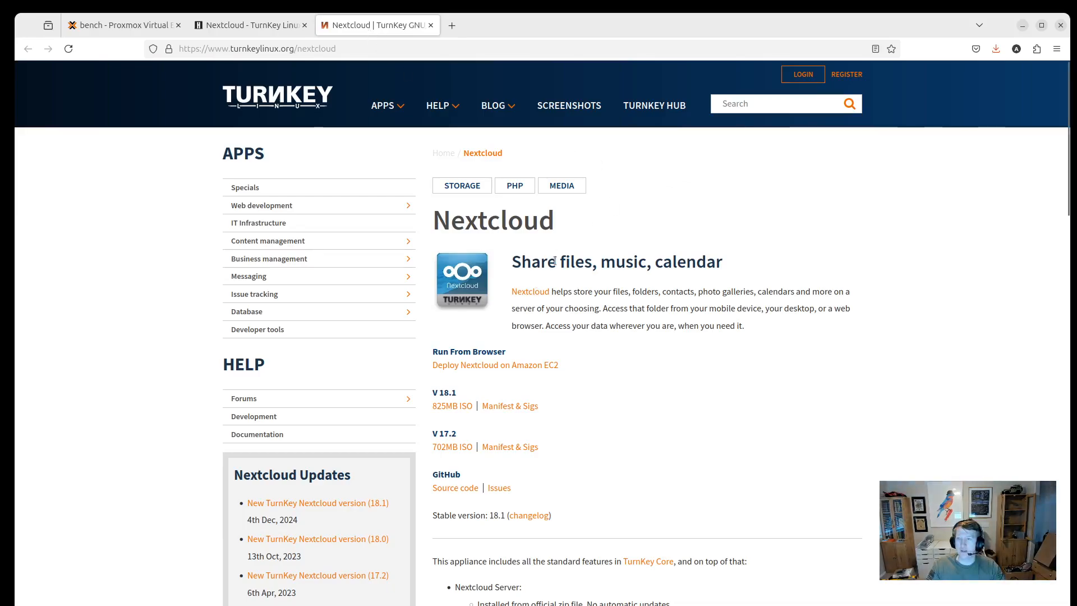
pyautogui.click(451, 406)
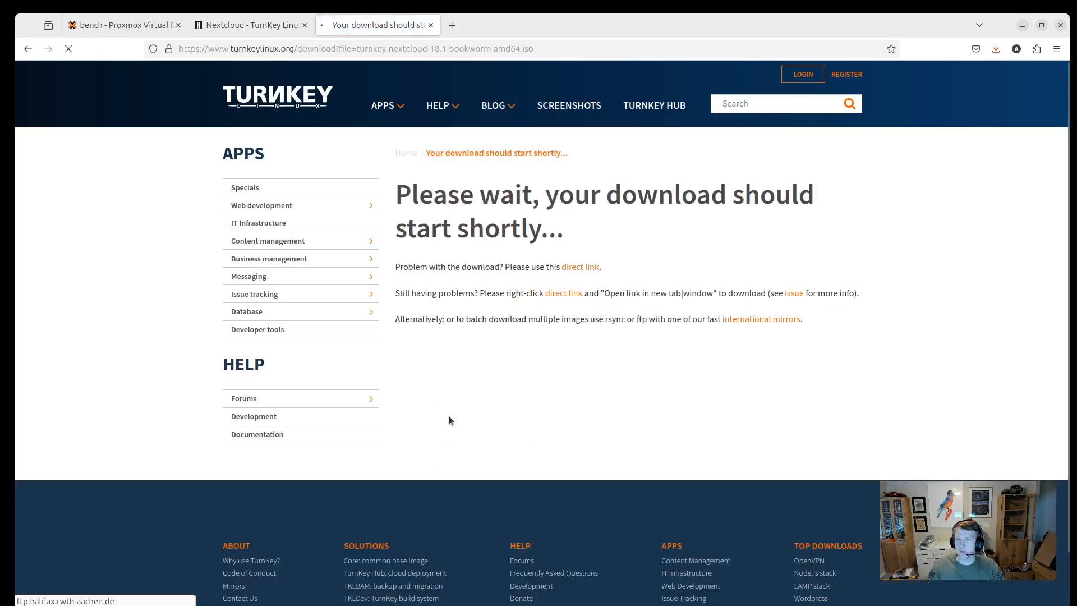
pyautogui.click(989, 79)
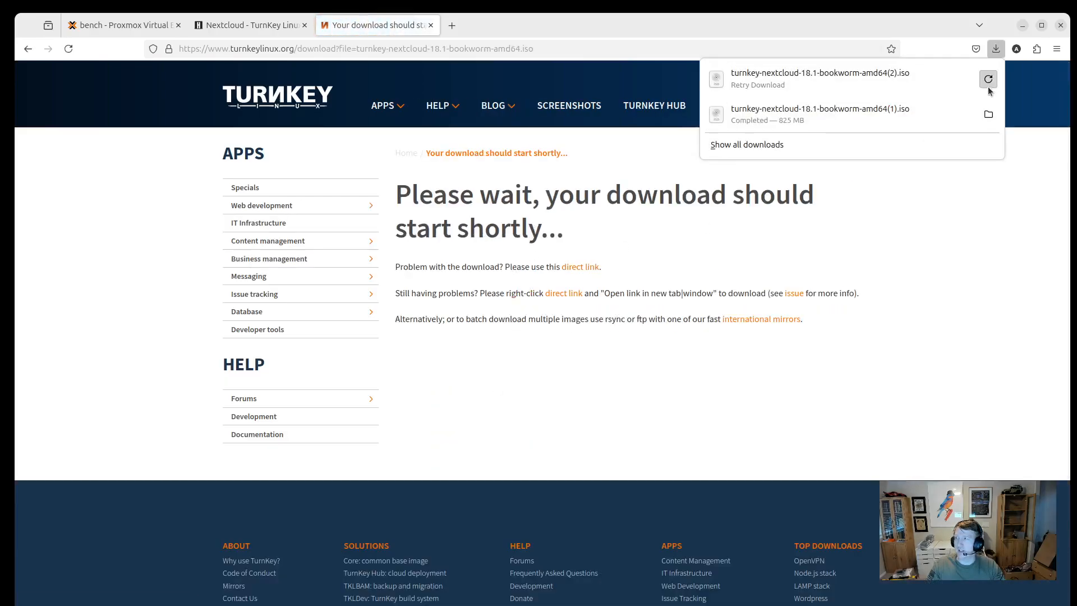
pyautogui.click(975, 288)
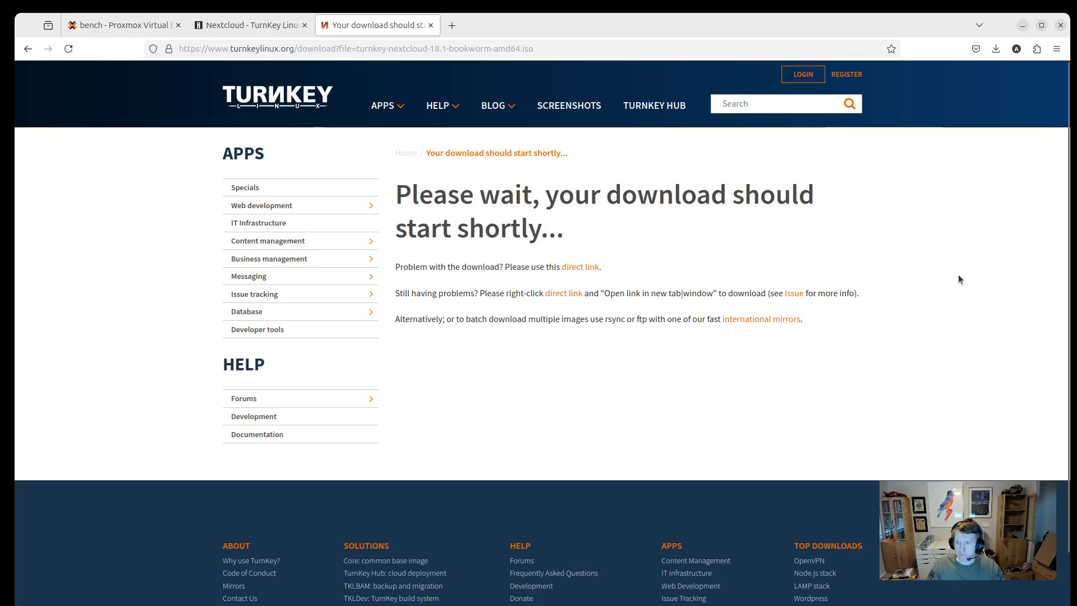
# Copy the ISO's direct link and return to Proxmox, closing the leftover download-from-URL form.
pyautogui.rightClick(581, 271)
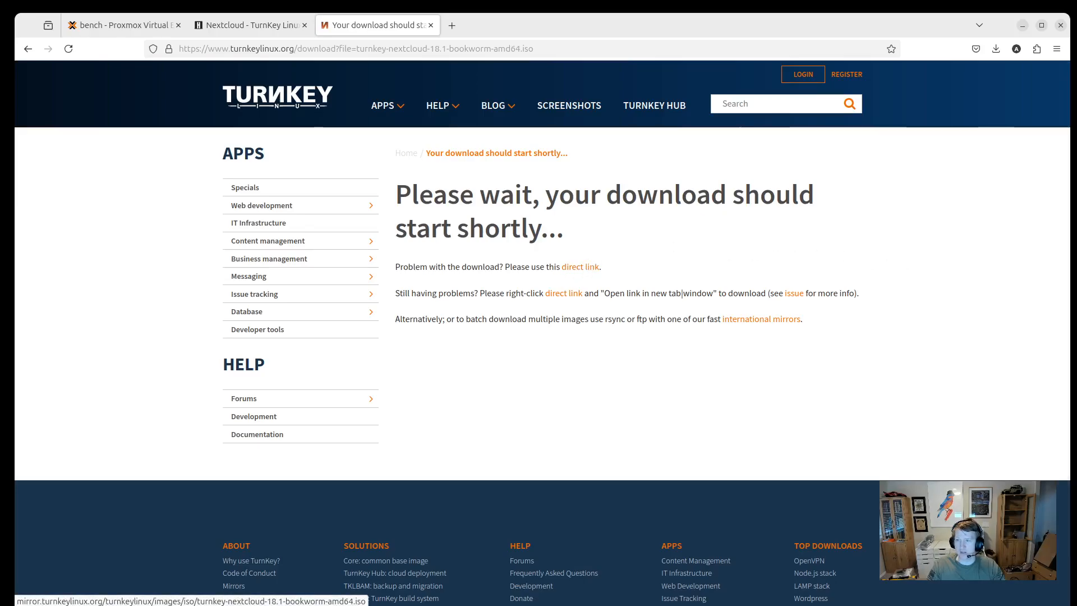
pyautogui.click(131, 26)
pyautogui.click(734, 284)
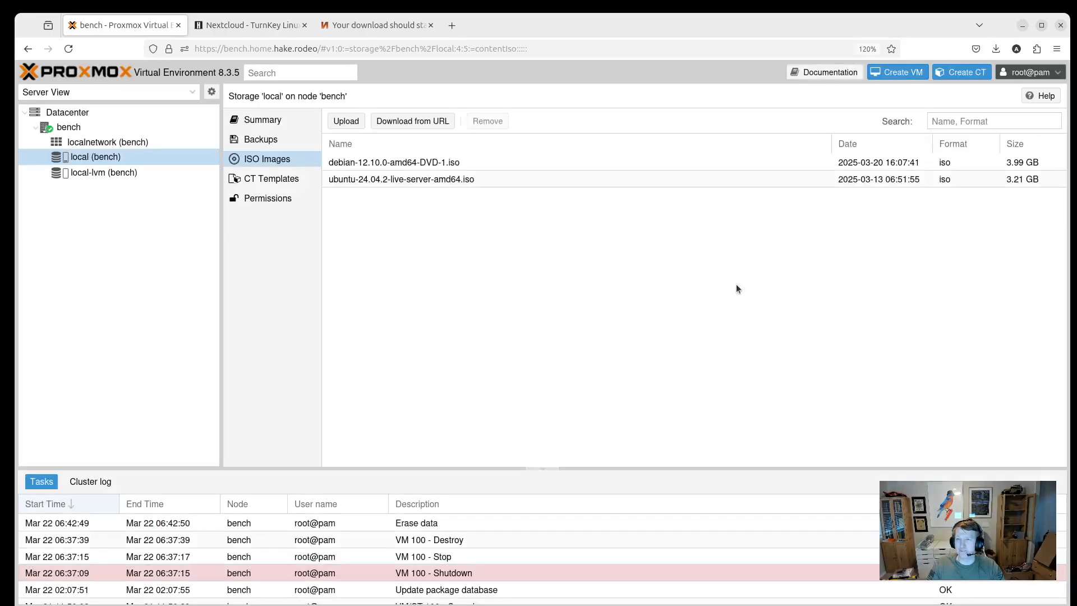
# Paste the copied ISO link into Download from URL for local (bench) and query it.
pyautogui.click(87, 162)
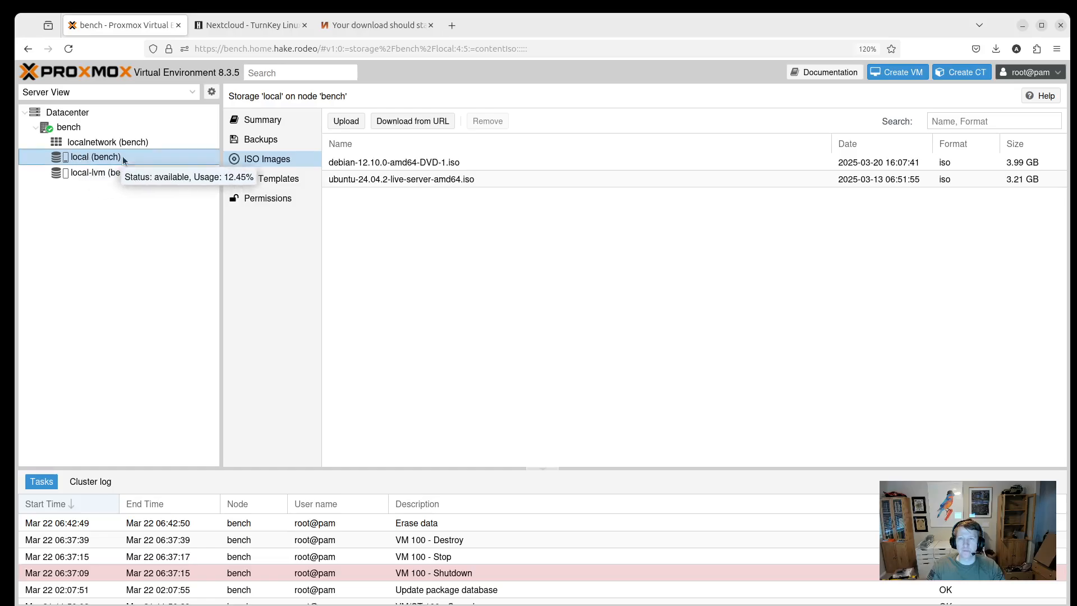
pyautogui.click(268, 164)
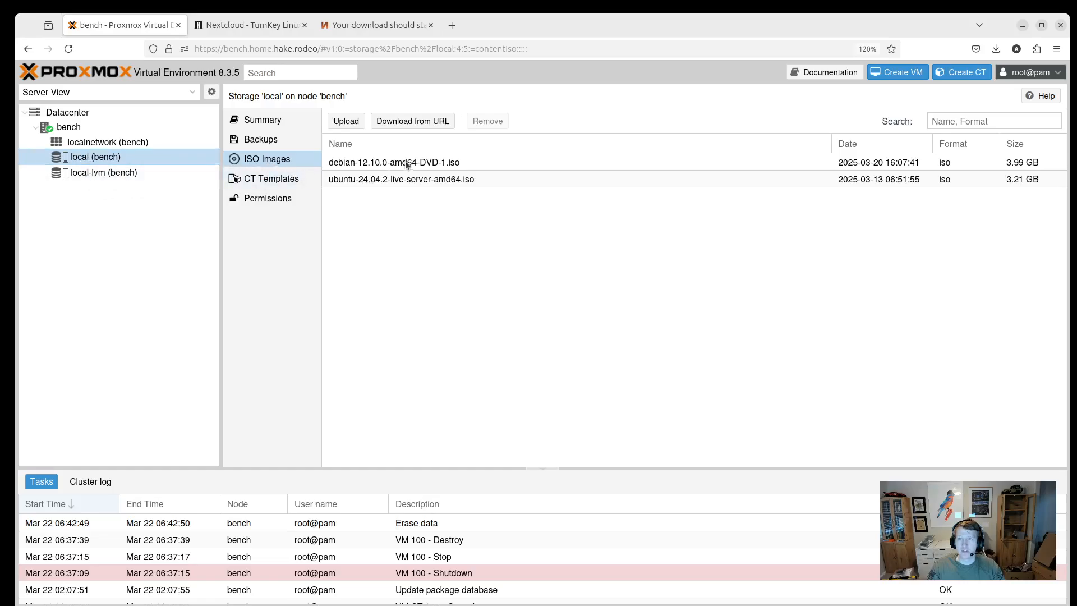
pyautogui.click(419, 122)
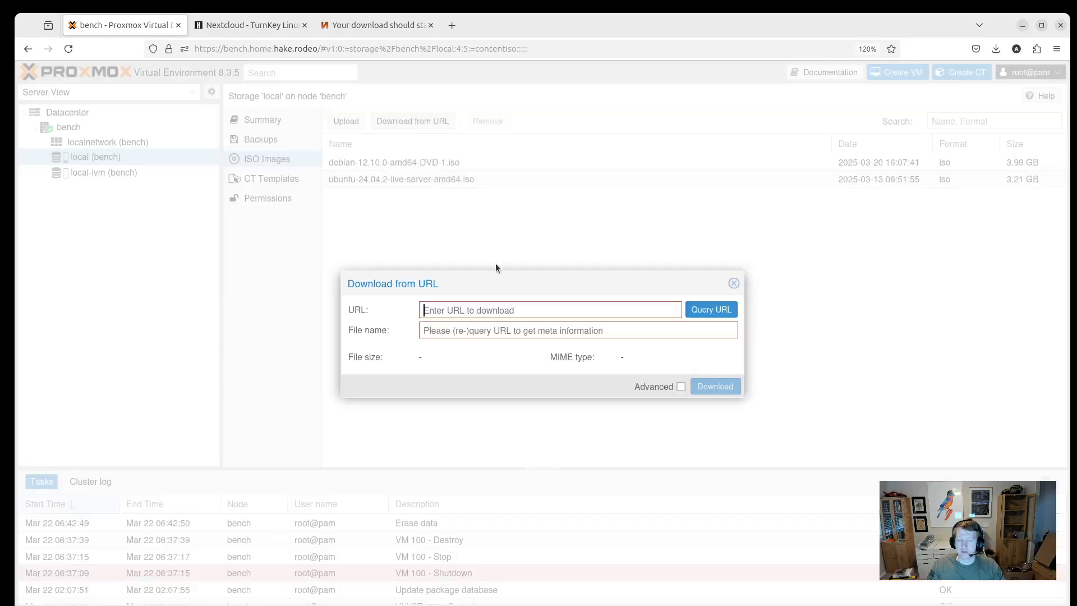
pyautogui.hotkey('ctrl', 'v')
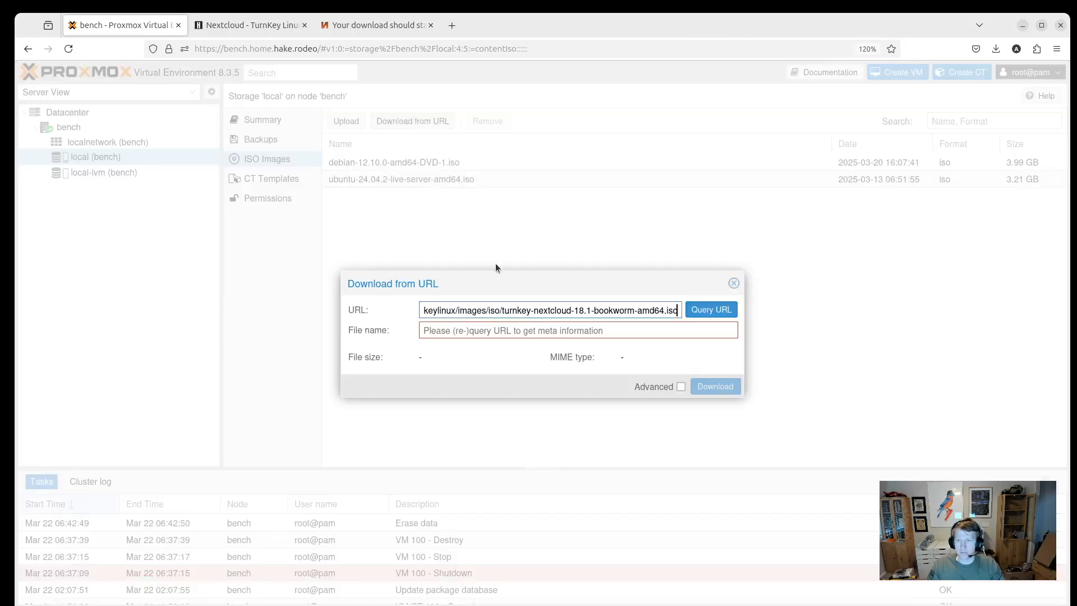
pyautogui.click(711, 312)
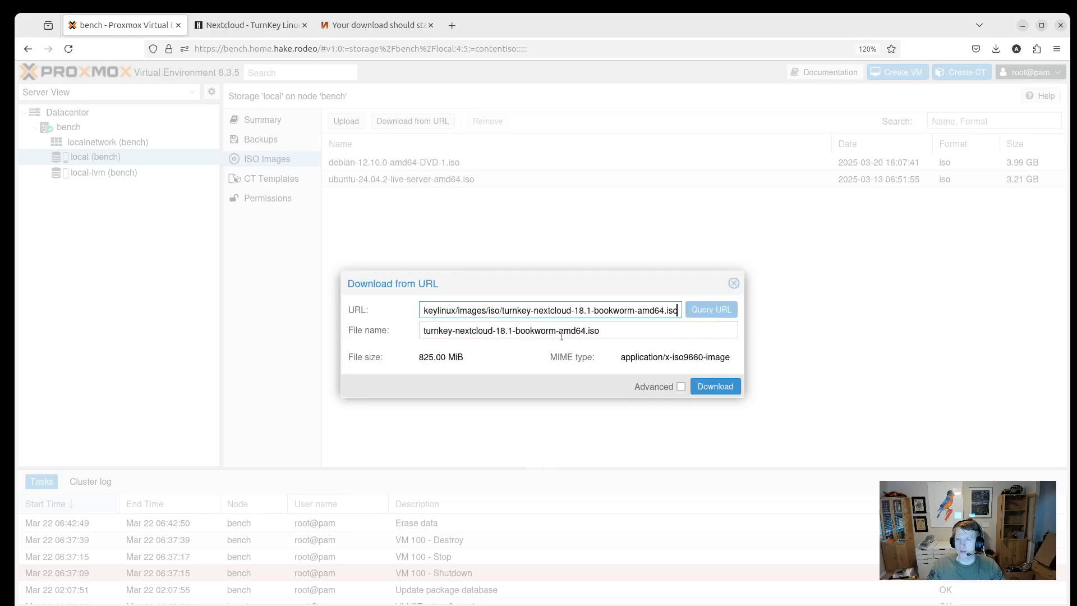
pyautogui.moveTo(601, 331); pyautogui.dragTo(584, 330)
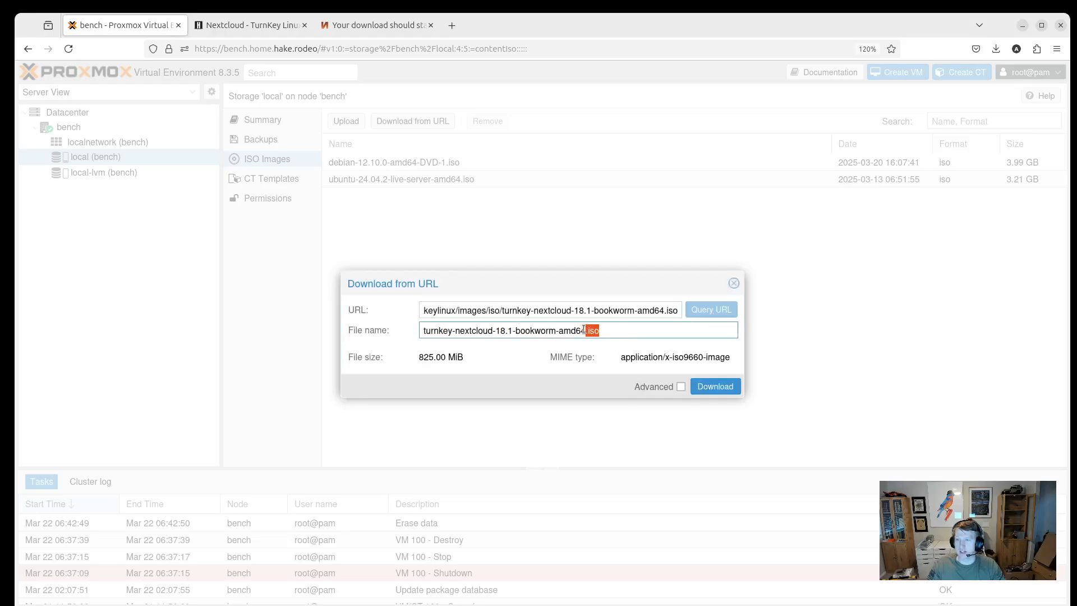
pyautogui.click(612, 336)
# Recheck the TurnKey page, then start downloading turnkey-nextcloud-18.1-bookworm-amd64.iso into local storage.
pyautogui.click(368, 27)
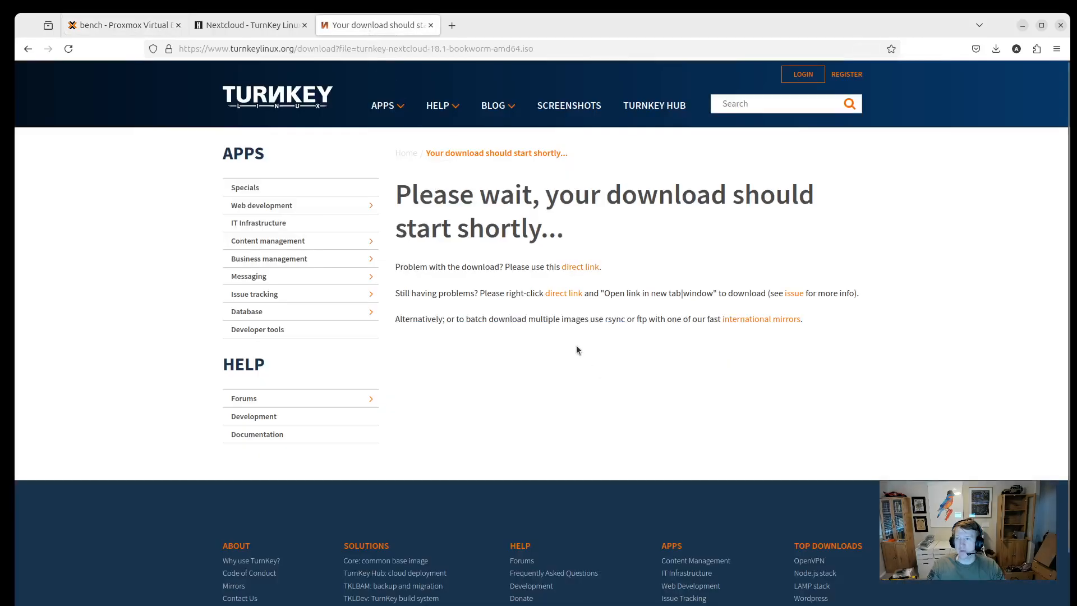
pyautogui.hotkey('alt', 'Left')
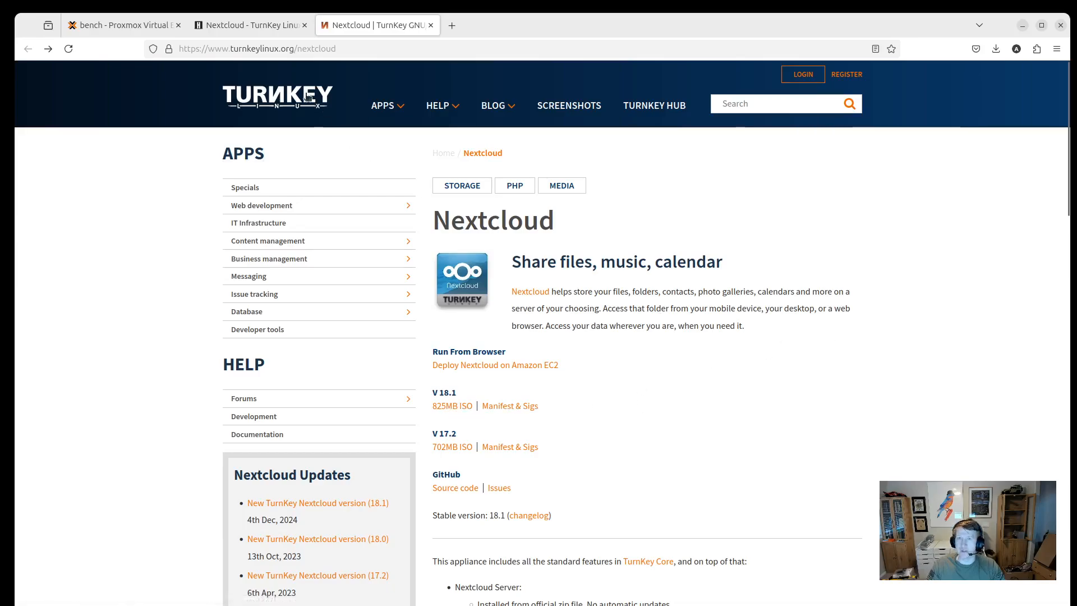
pyautogui.moveTo(208, 28)
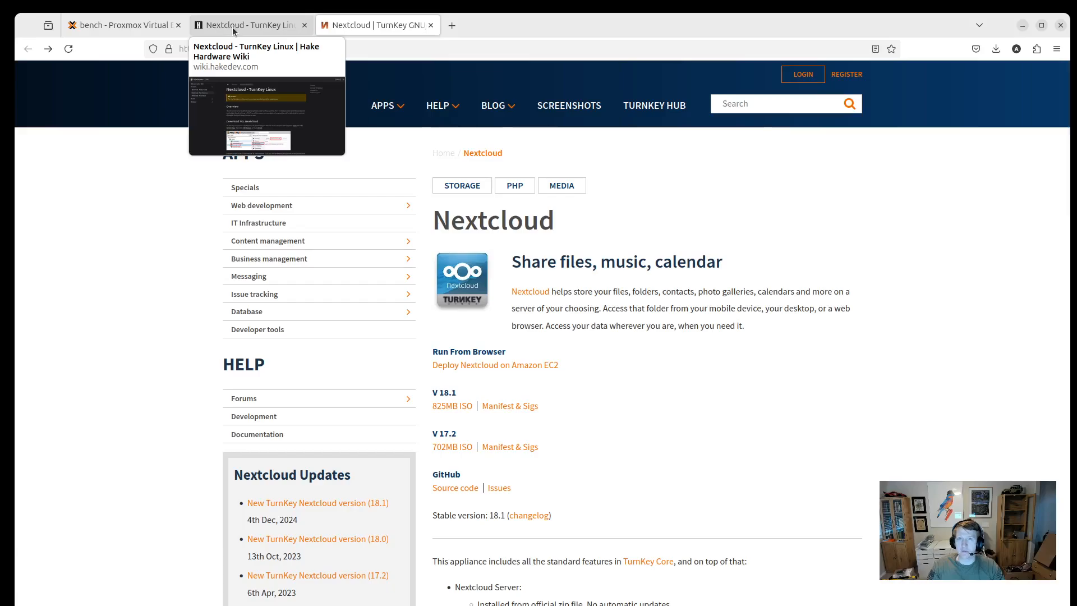
pyautogui.click(137, 29)
pyautogui.click(720, 386)
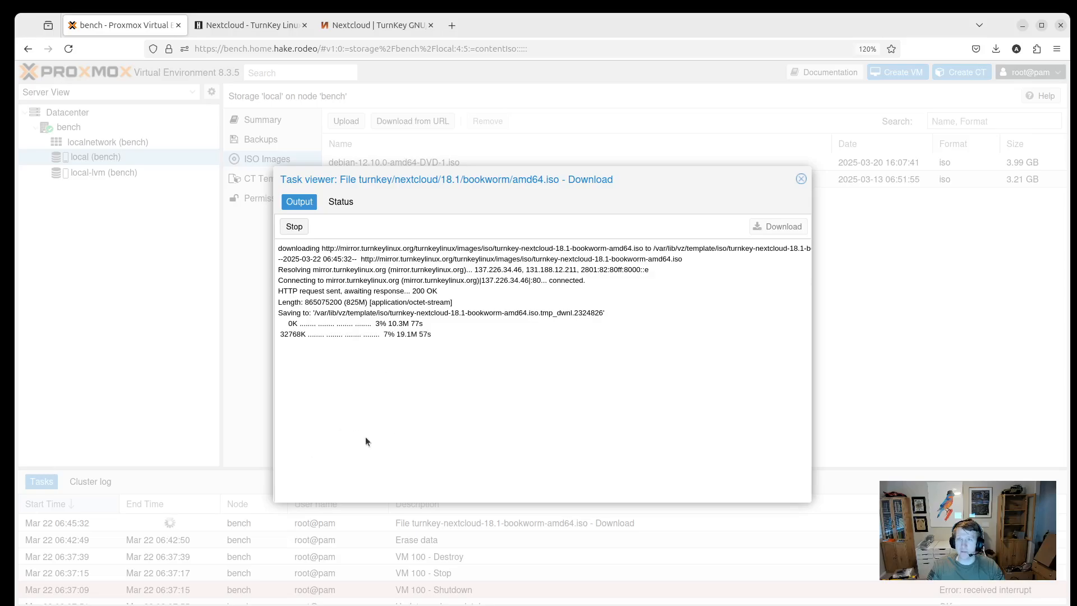
pyautogui.click(239, 28)
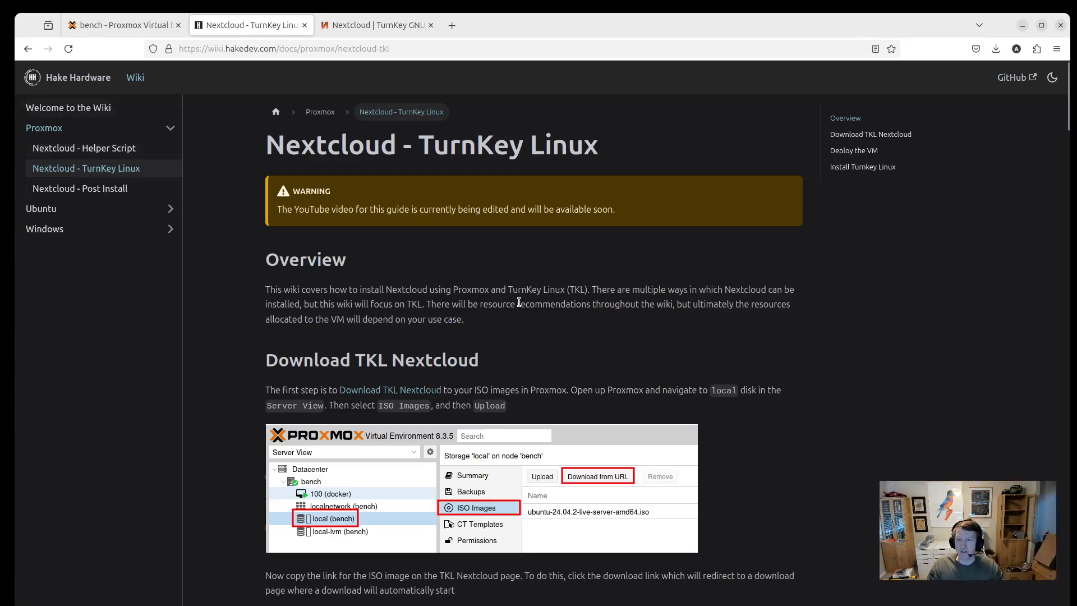
# Scroll the wiki to the Deploy the VM section with the VM ID 101 and tkl-nextcloud screenshots.
pyautogui.scroll(-2, 430, 259)
pyautogui.scroll(-6, 429, 255)
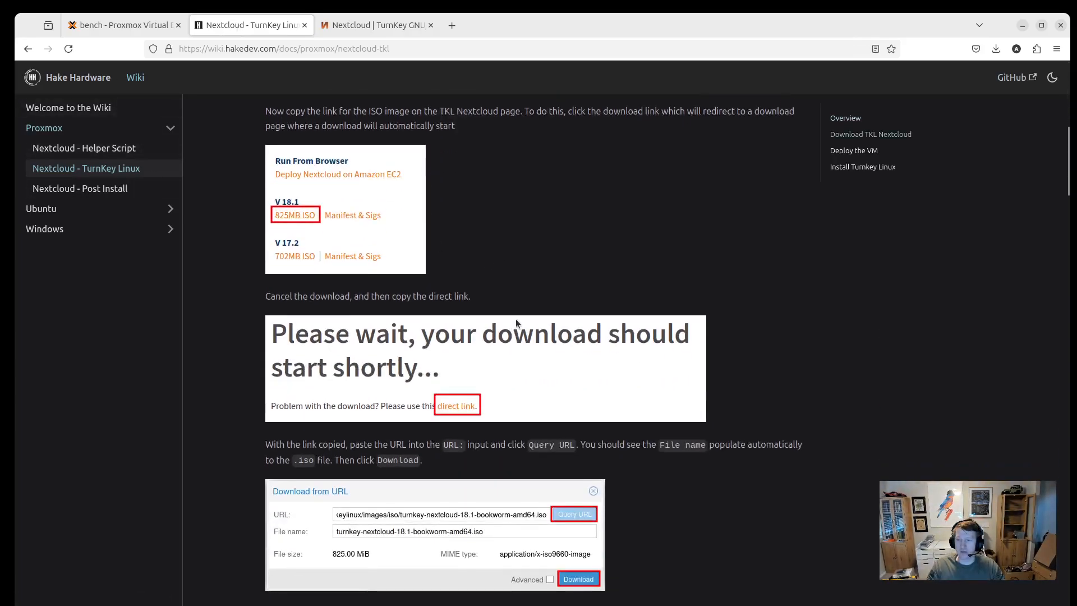
pyautogui.scroll(-3, 516, 319)
pyautogui.scroll(-4, 522, 313)
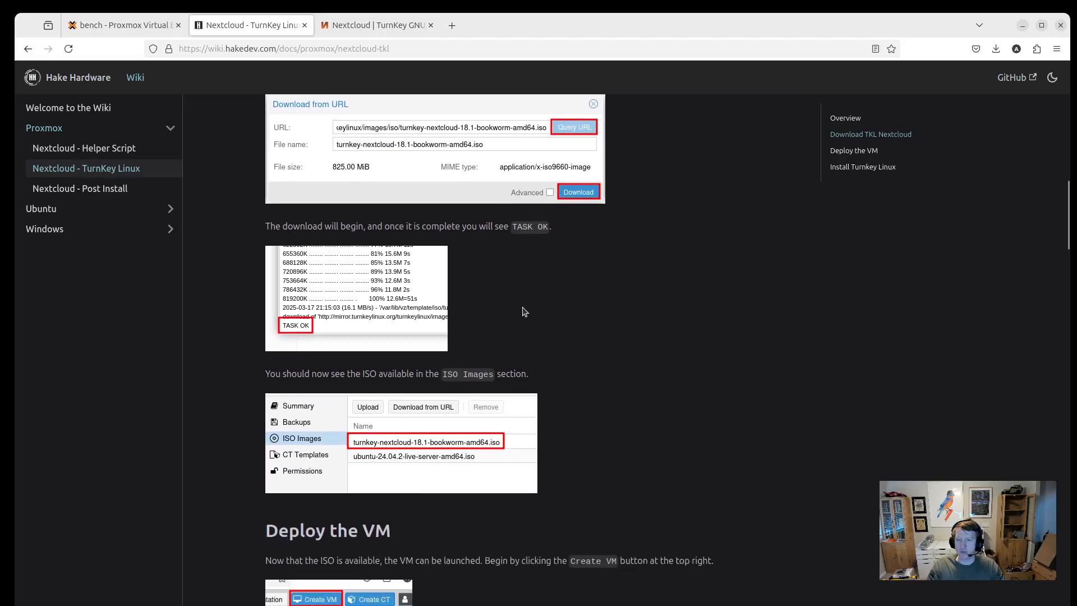
pyautogui.scroll(-5, 523, 312)
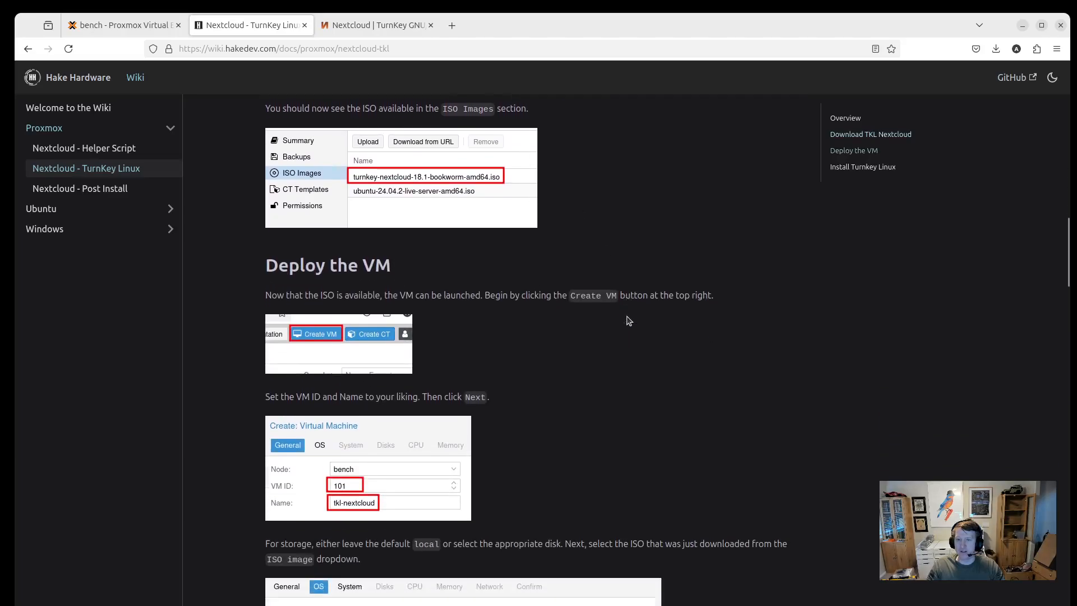
pyautogui.scroll(-2, 629, 320)
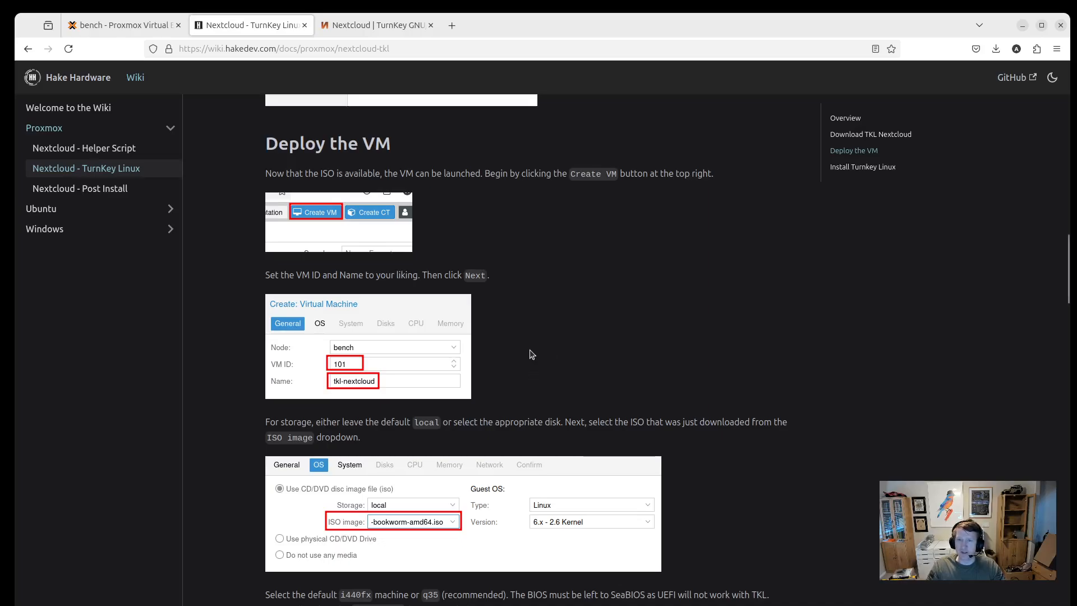
pyautogui.scroll(1, 529, 358)
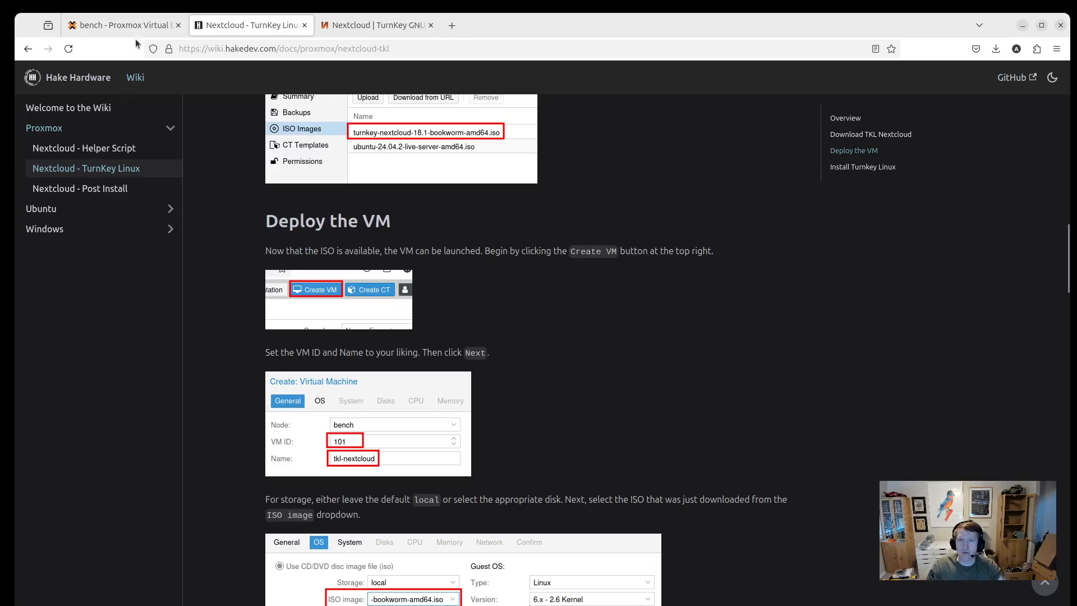
# Confirm the ISO download ended with TASK OK, close its log, and select the turnkey-nextcloud ISO.
pyautogui.click(120, 25)
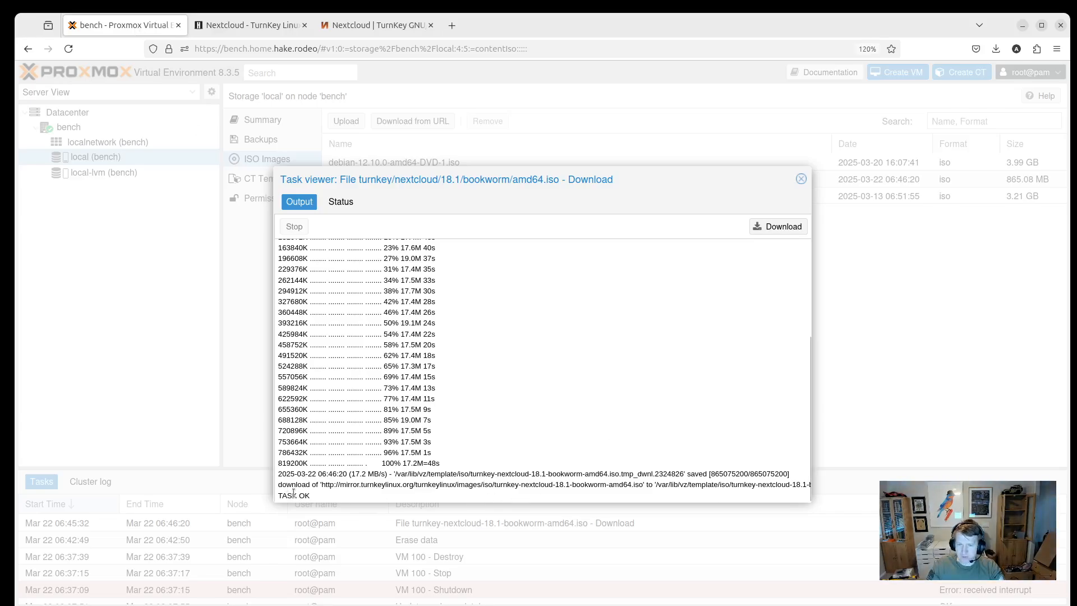
pyautogui.moveTo(314, 496); pyautogui.dragTo(277, 496)
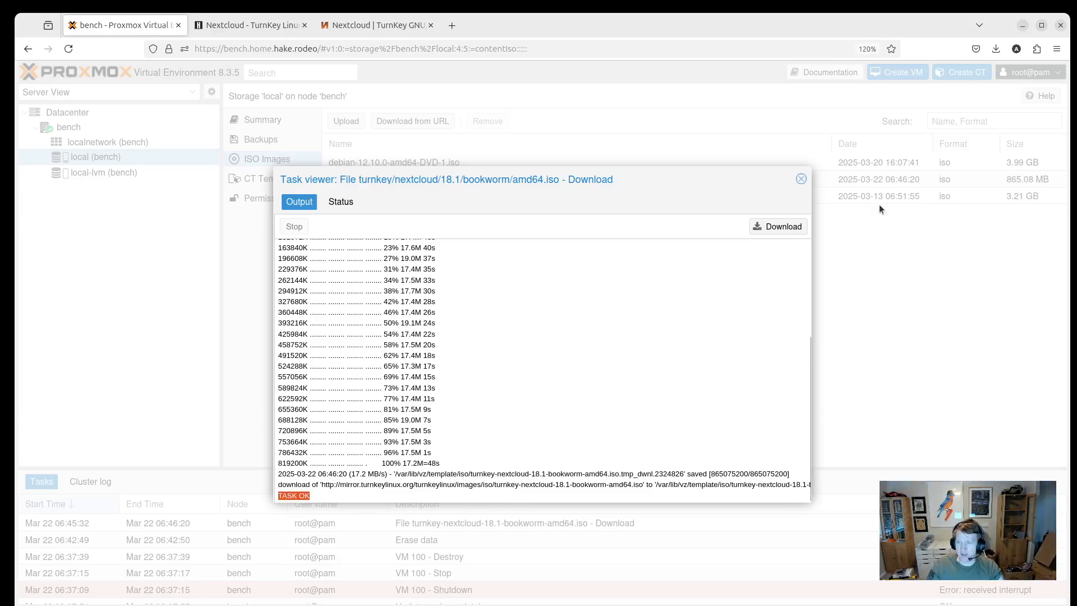
pyautogui.click(800, 180)
pyautogui.click(406, 180)
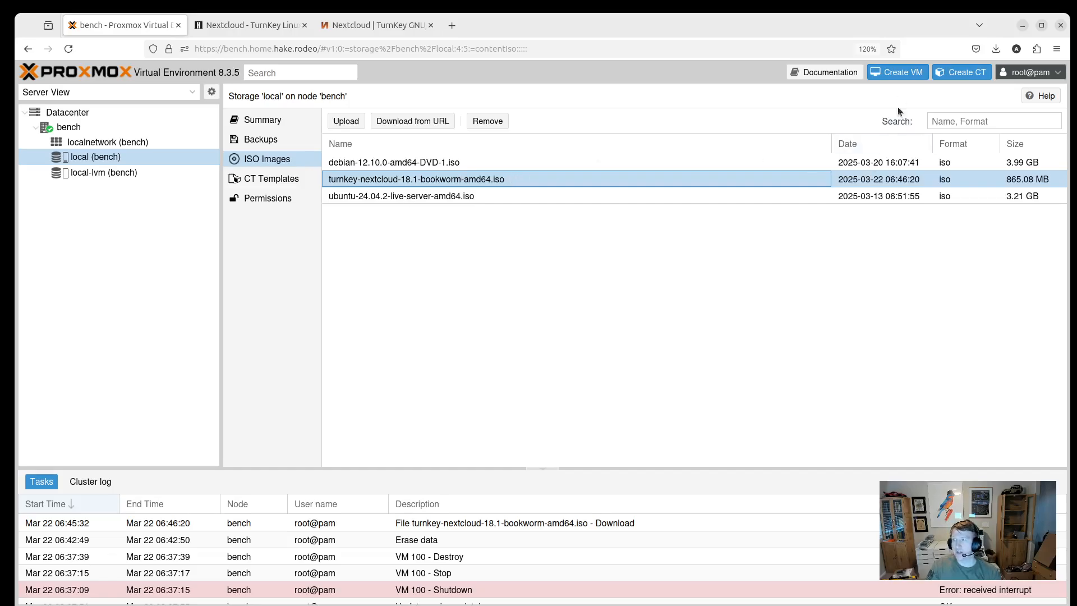
# Start a new VM named tkl-nextcloud in the Create VM wizard.
pyautogui.click(896, 75)
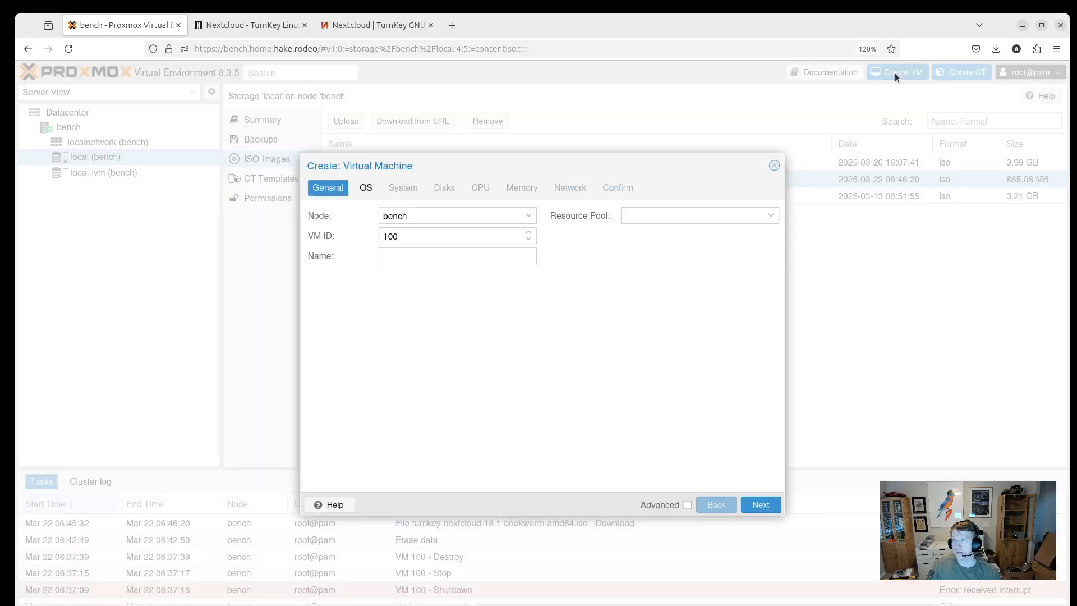
pyautogui.click(404, 254)
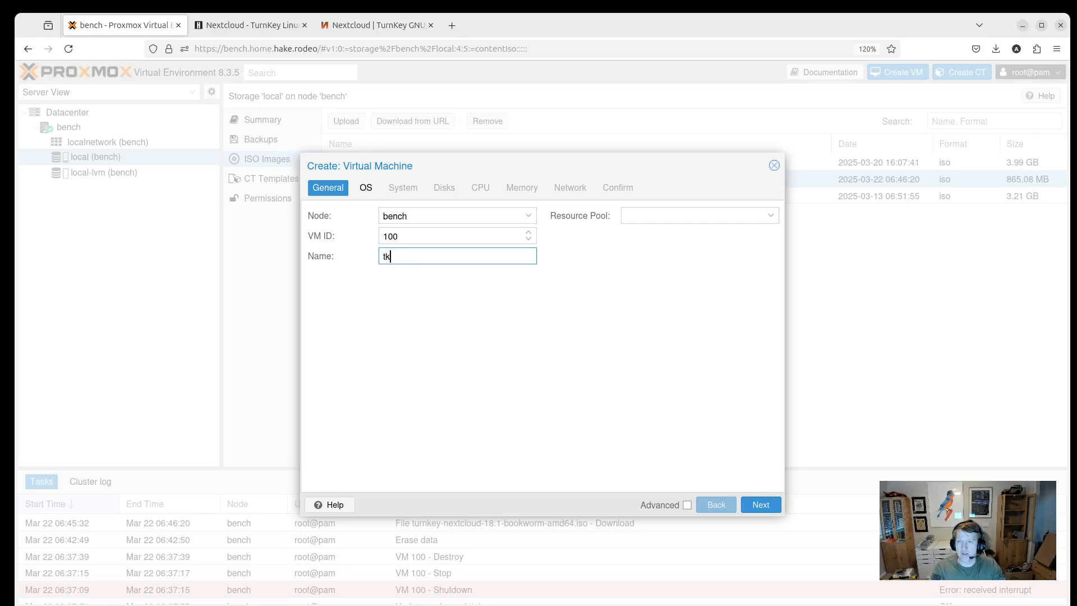
pyautogui.write('tkl-nextlc')
pyautogui.press('BackSpace')
pyautogui.press('BackSpace')
pyautogui.write('cloud')
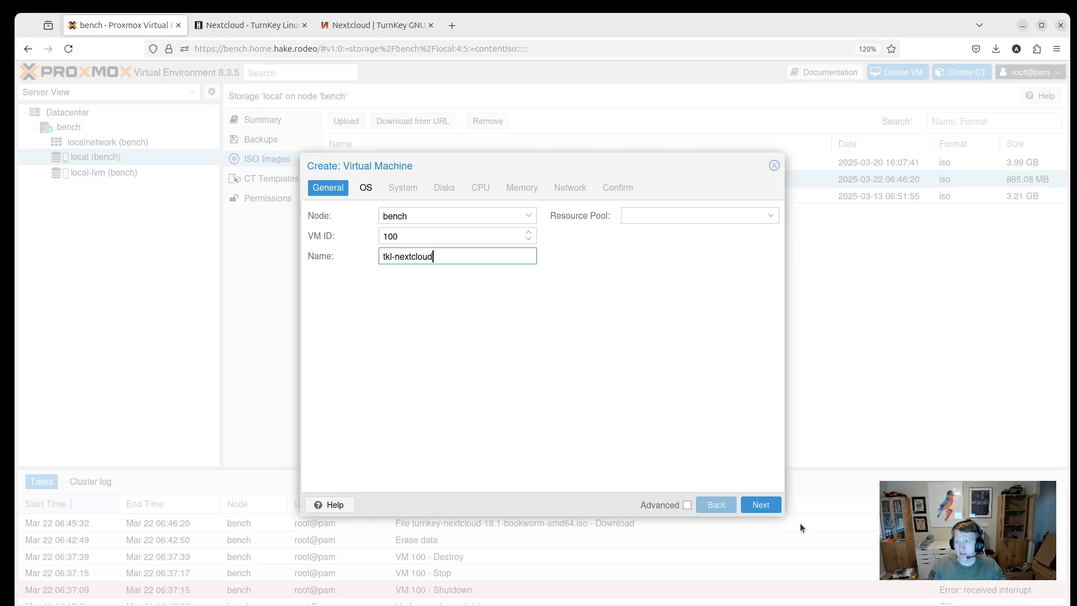
pyautogui.click(759, 505)
# Choose the turnkey-nextcloud ISO as the VM's boot image.
pyautogui.click(519, 256)
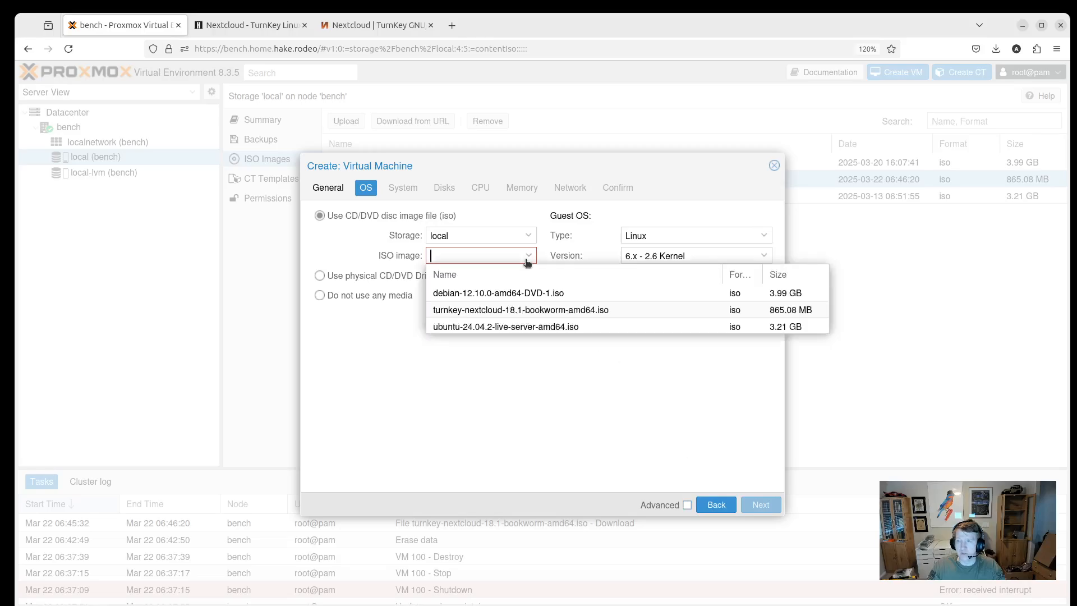
pyautogui.click(514, 312)
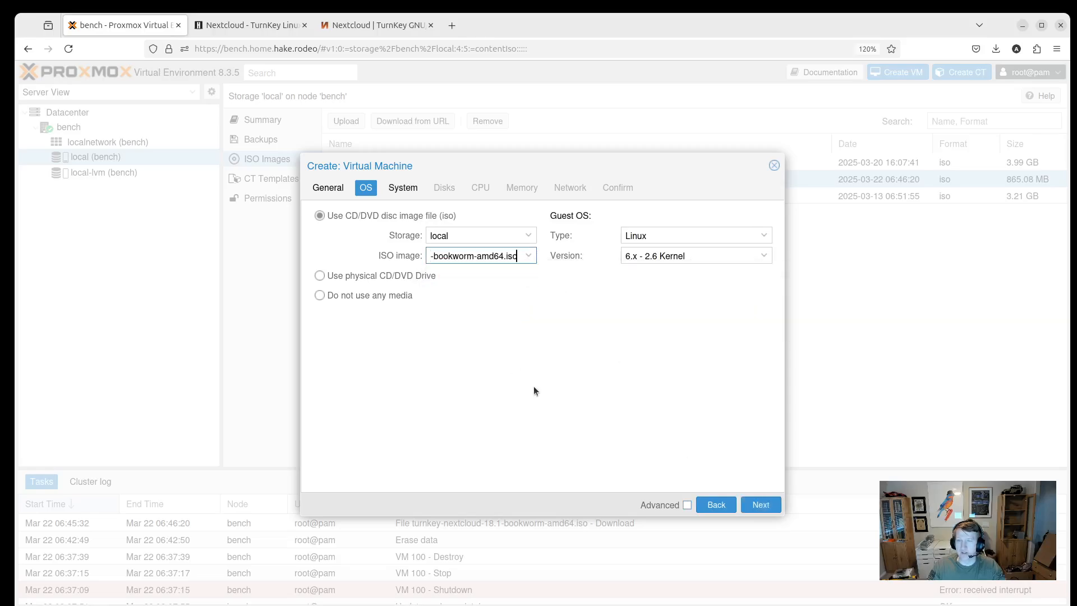
pyautogui.click(760, 506)
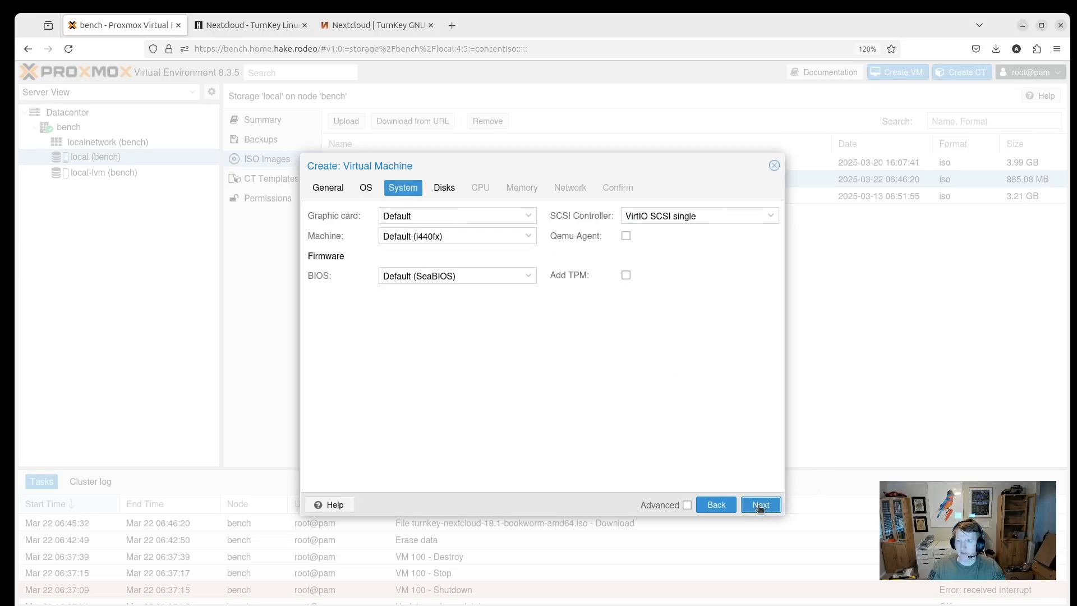
# Set the machine type to q35, keep Default (SeaBIOS), and enable the Qemu Agent.
pyautogui.click(527, 236)
pyautogui.click(410, 270)
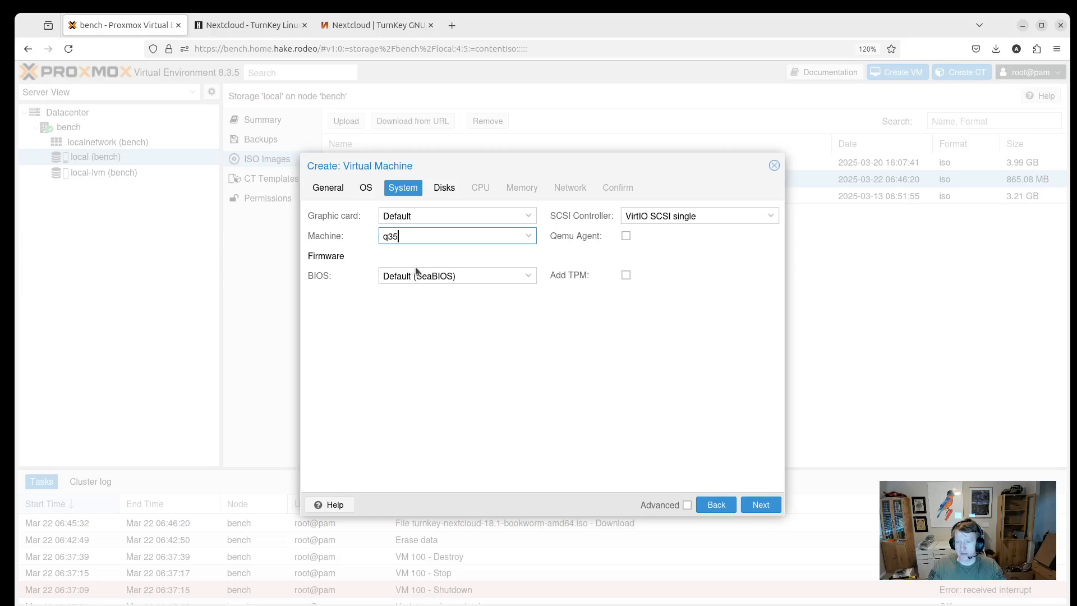
pyautogui.click(529, 276)
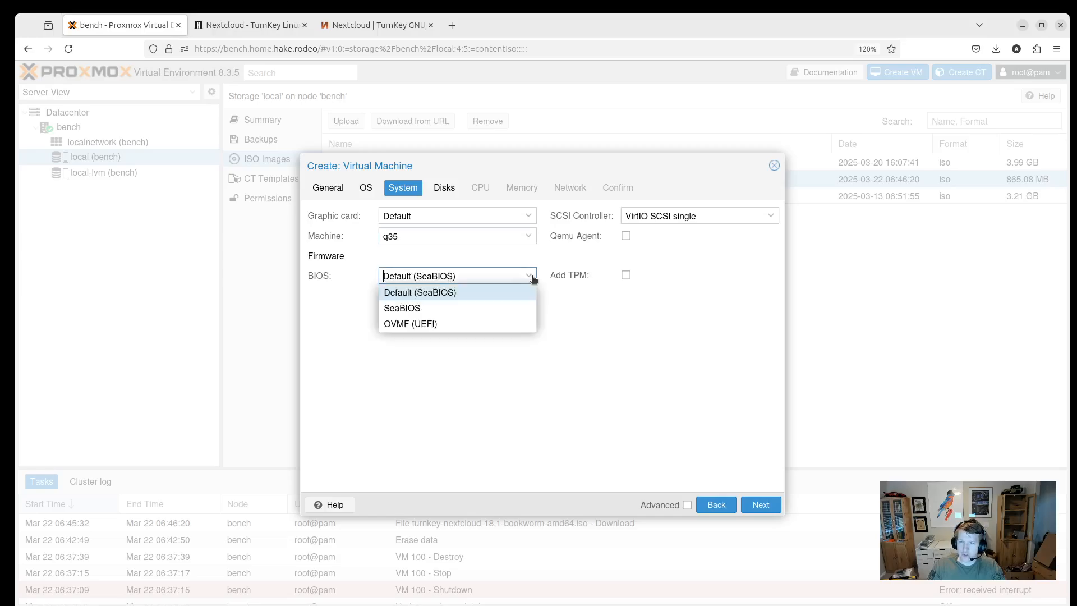
pyautogui.click(429, 293)
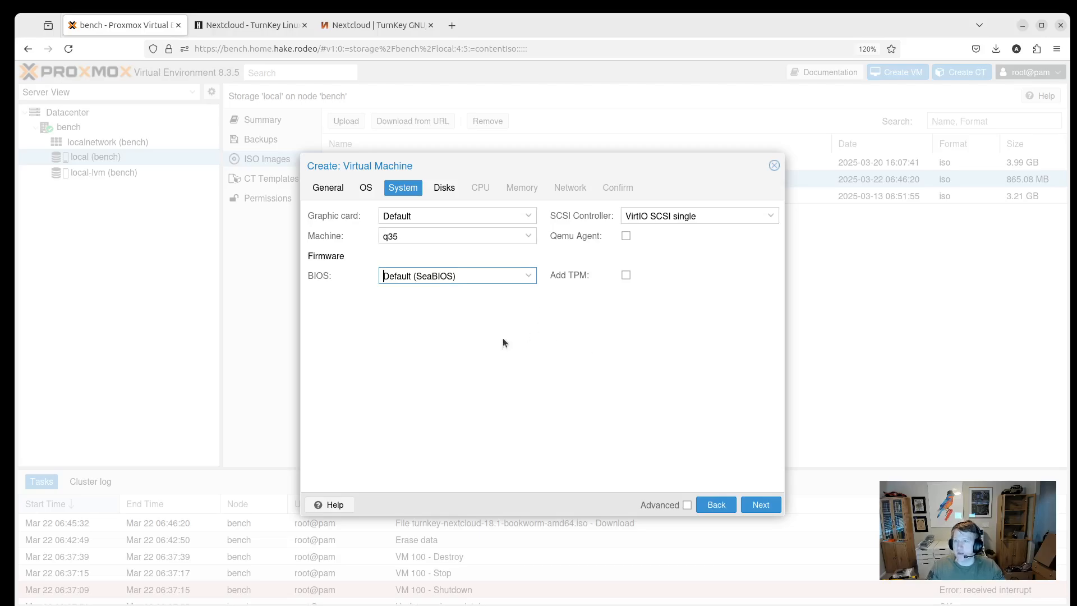
pyautogui.click(627, 238)
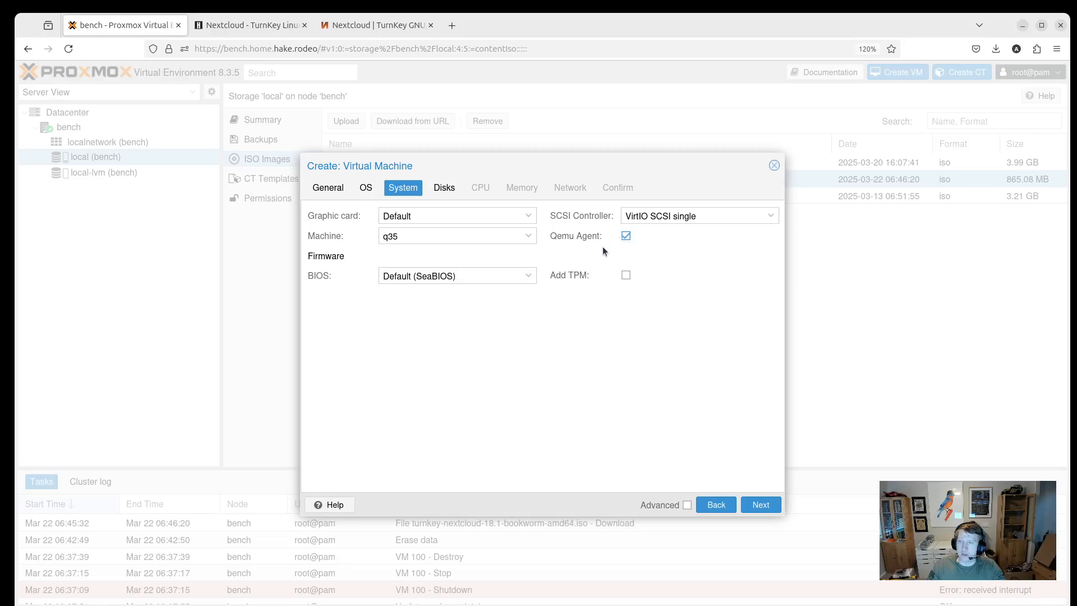
pyautogui.click(403, 236)
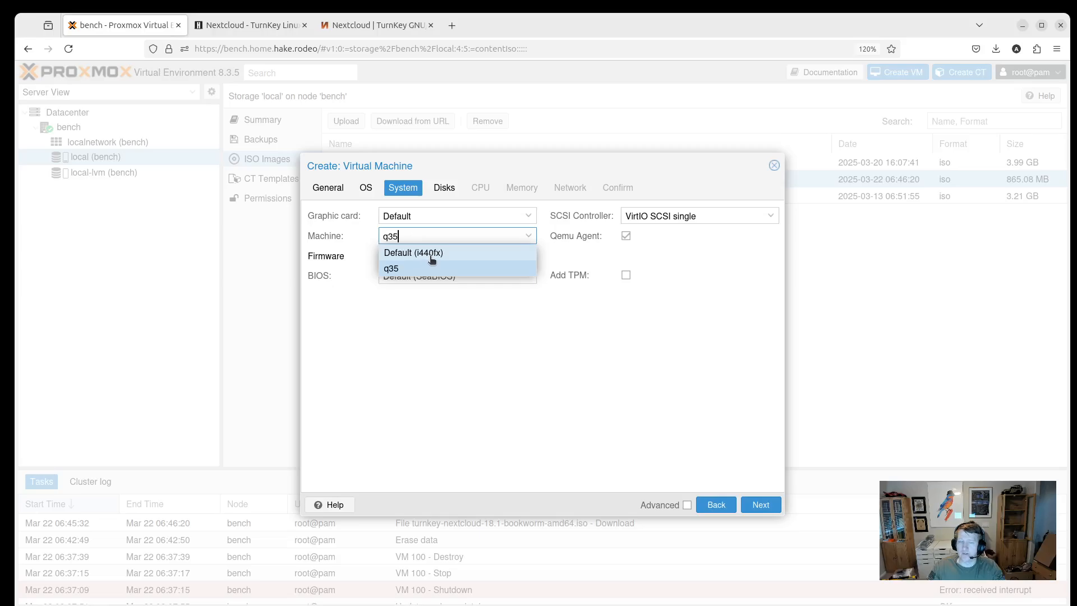
pyautogui.press('Escape')
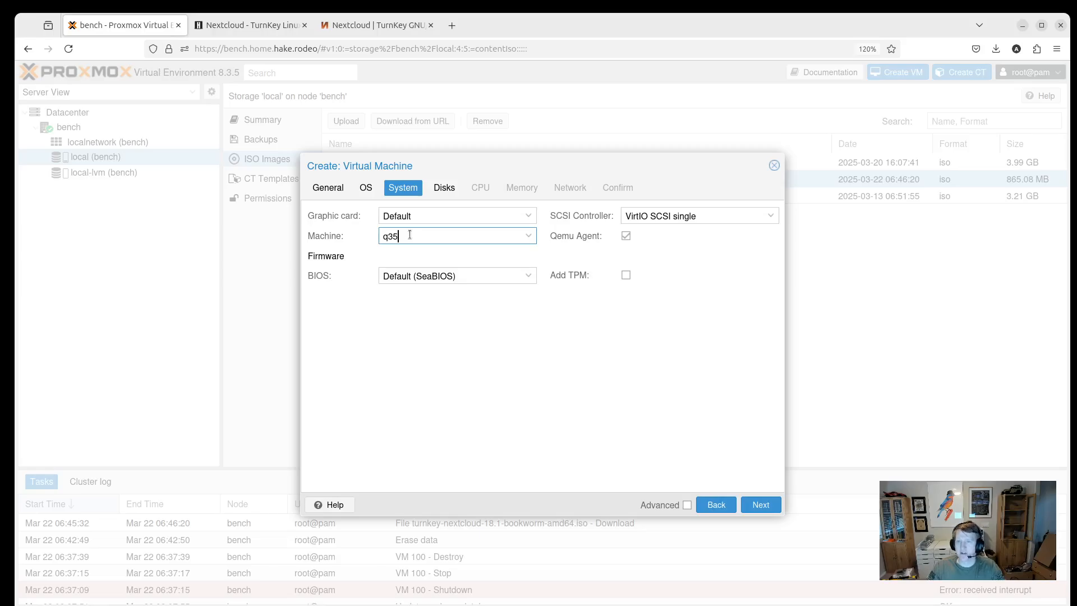
# Enable Discard on the 32 GiB scsi0 disk, keeping cache at Default (No cache).
pyautogui.click(765, 506)
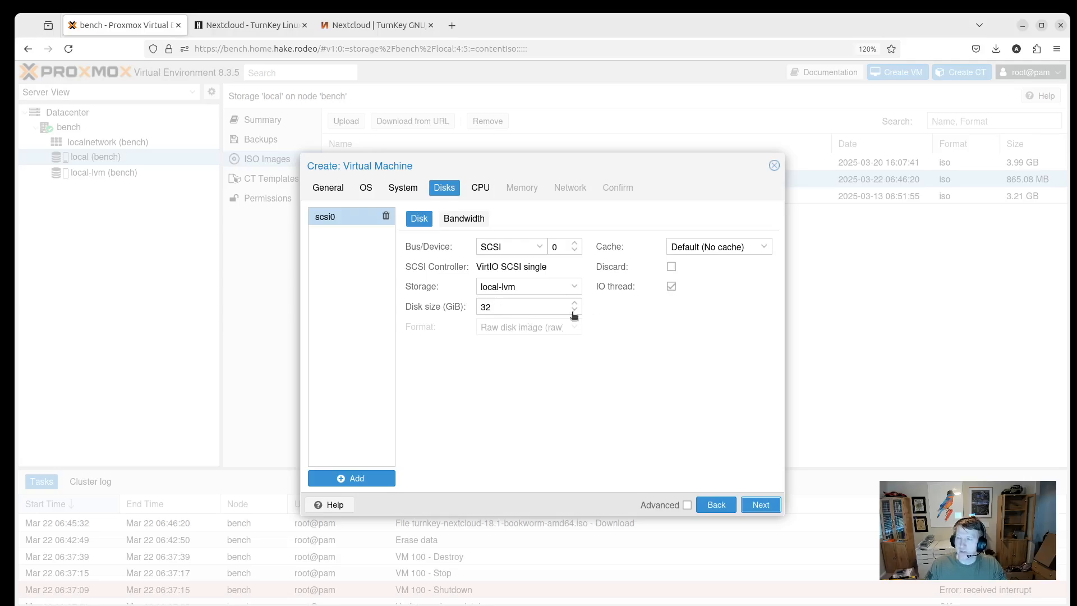
pyautogui.click(673, 267)
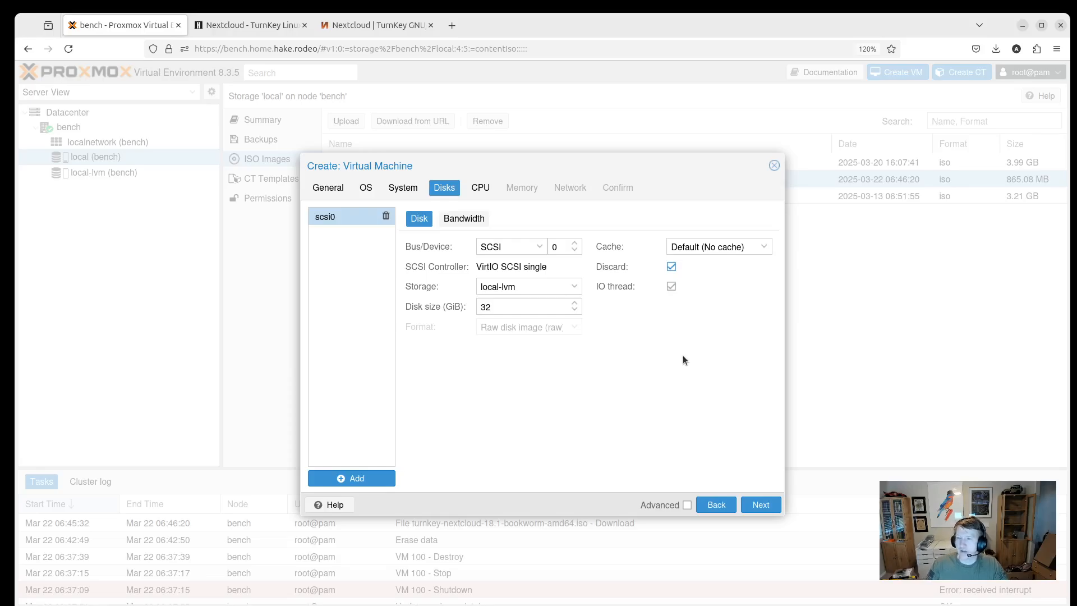
pyautogui.click(731, 247)
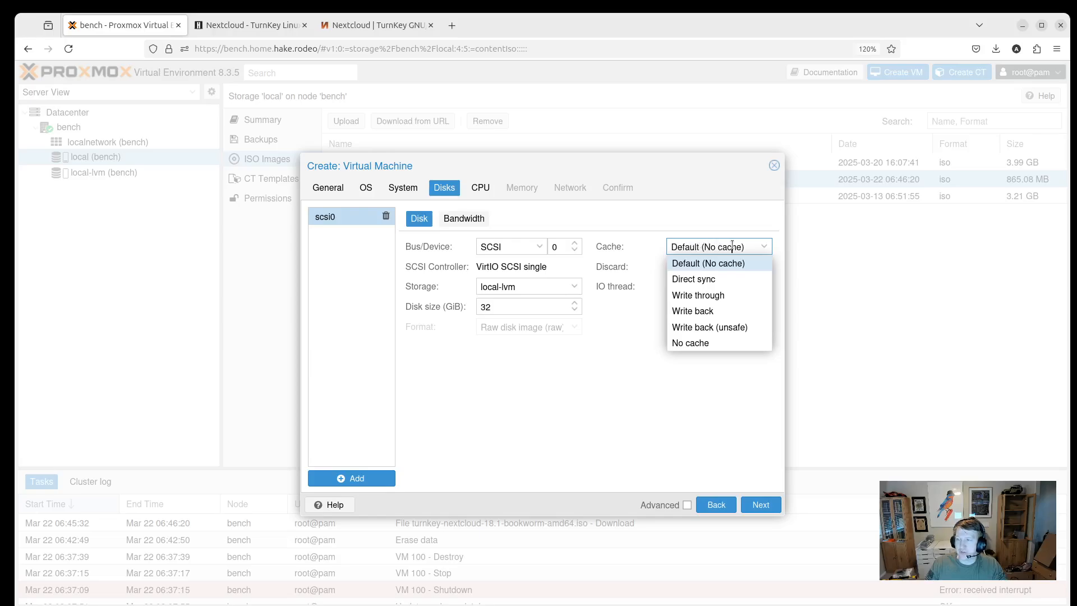
pyautogui.click(602, 436)
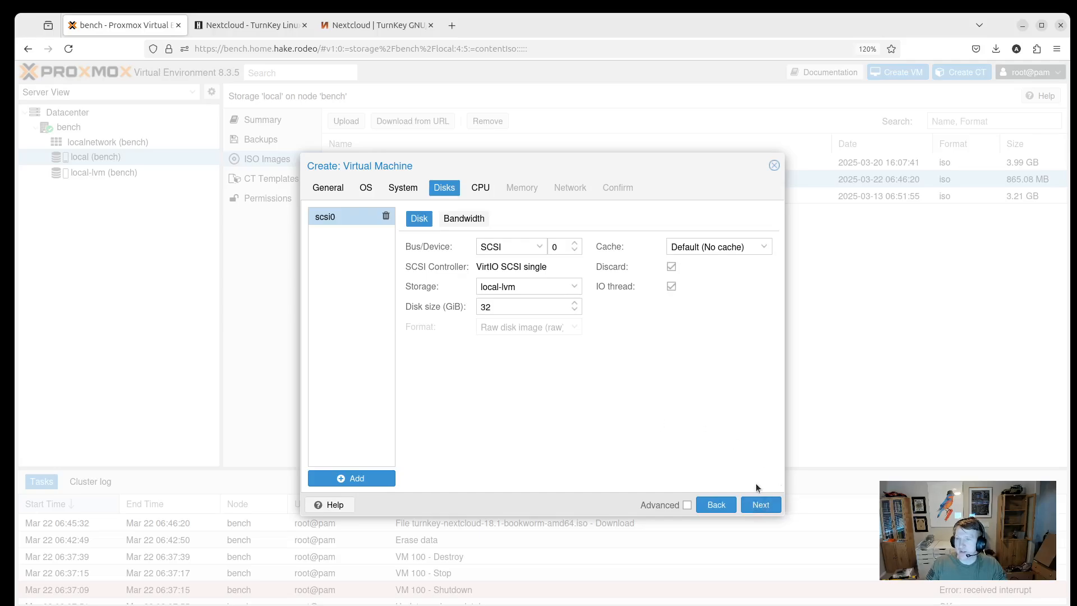
pyautogui.click(764, 506)
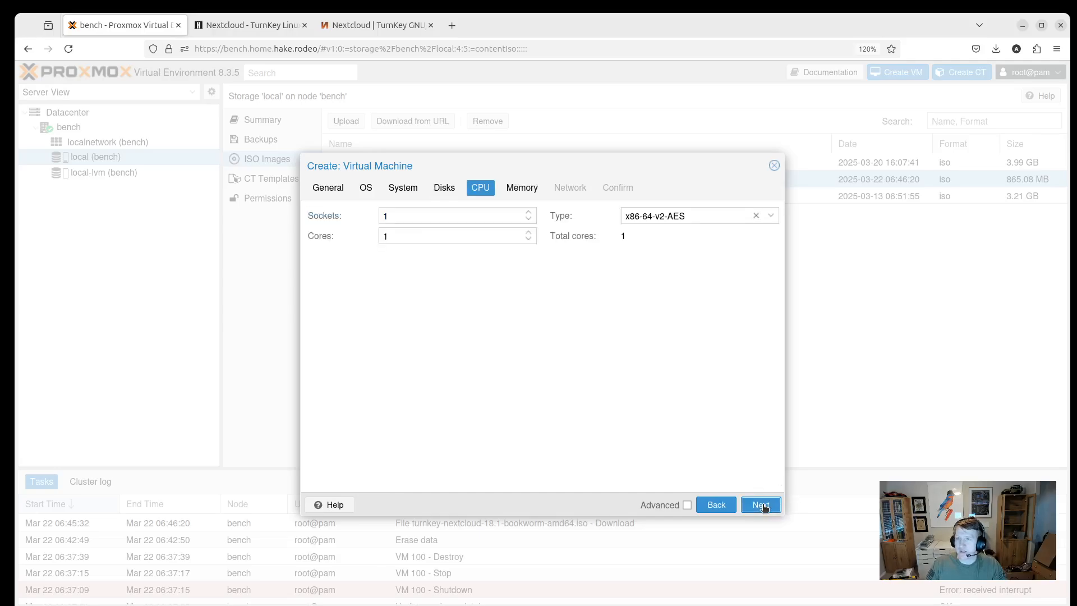
# Give the VM 2 CPU cores with CPU type host.
pyautogui.click(528, 231)
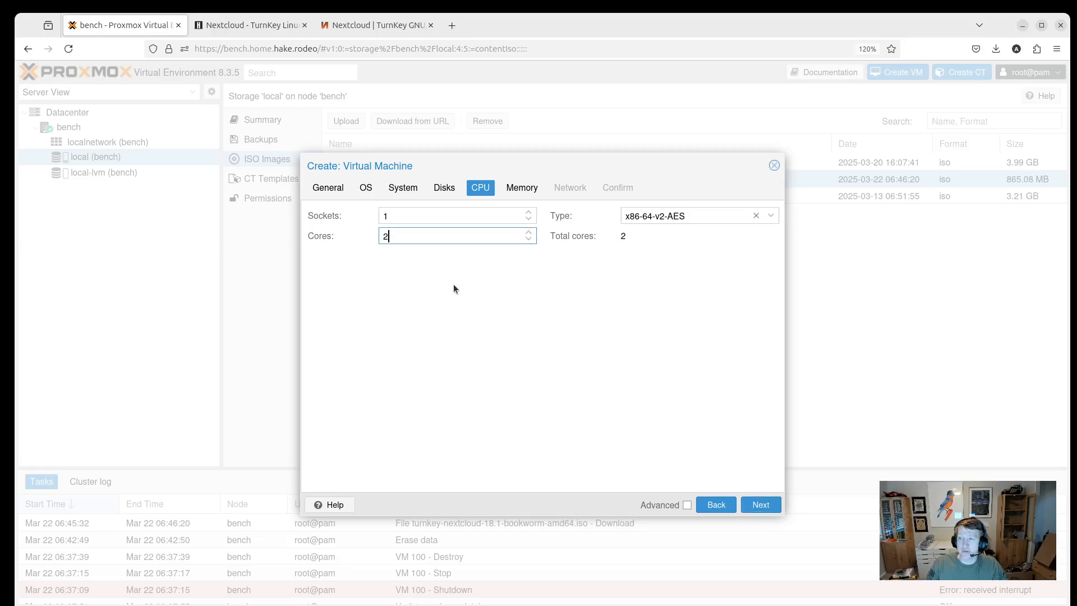
pyautogui.click(770, 216)
pyautogui.scroll(-5, 694, 363)
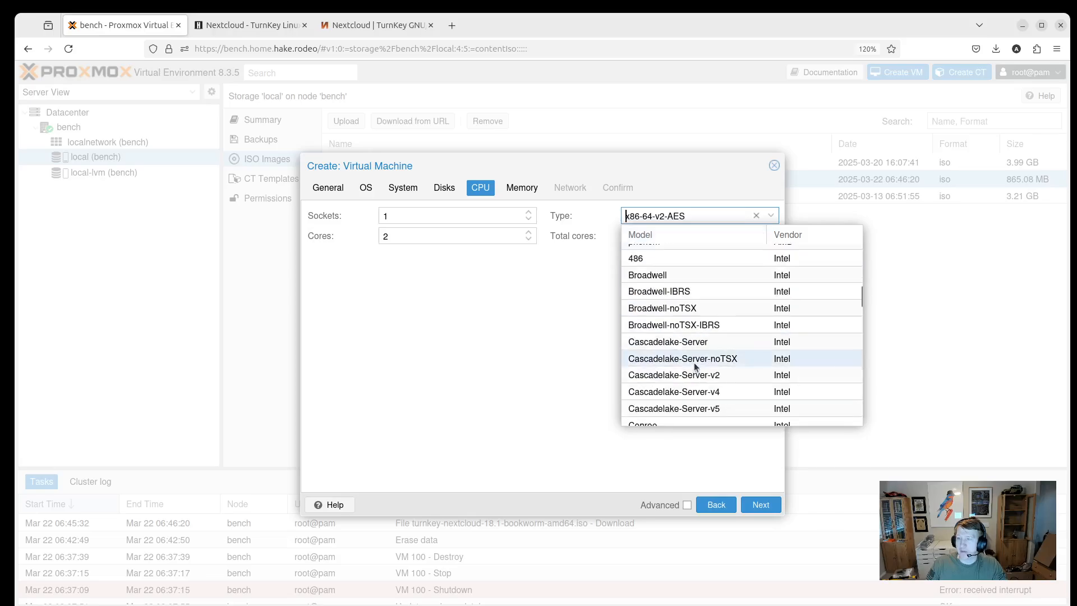
pyautogui.scroll(-10, 699, 349)
pyautogui.click(676, 414)
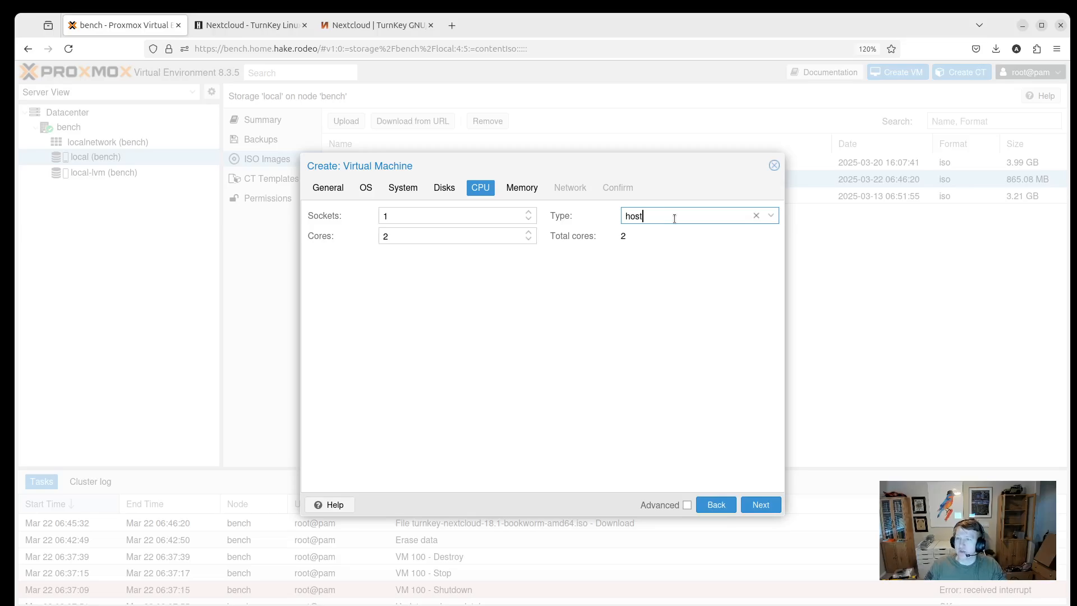
# Replace the 2048 MiB memory with 4096 MiB and continue to Network.
pyautogui.click(760, 505)
pyautogui.doubleClick(456, 216)
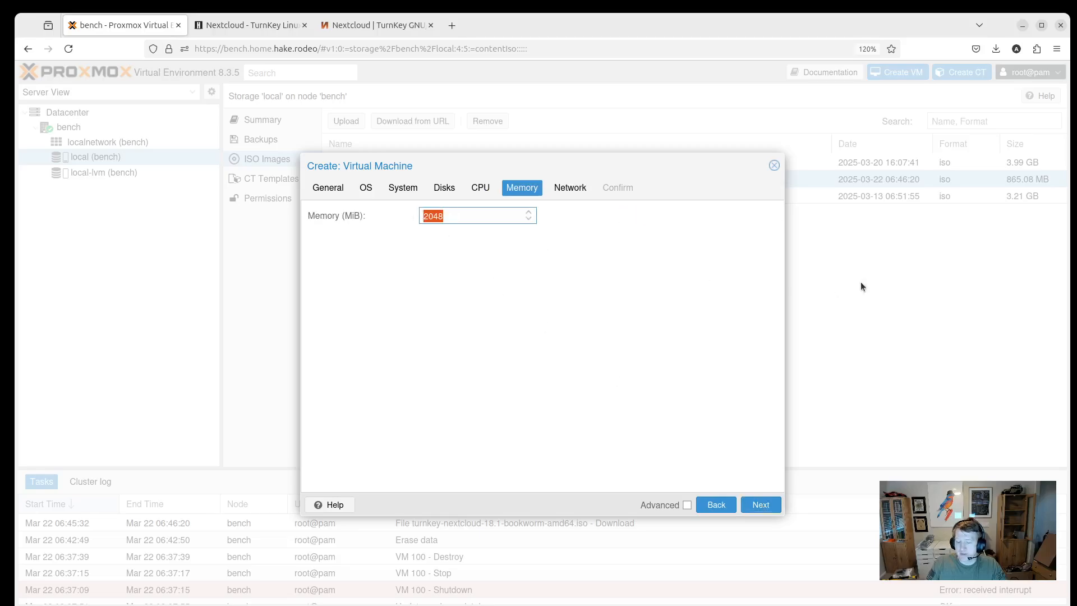
pyautogui.write('4096')
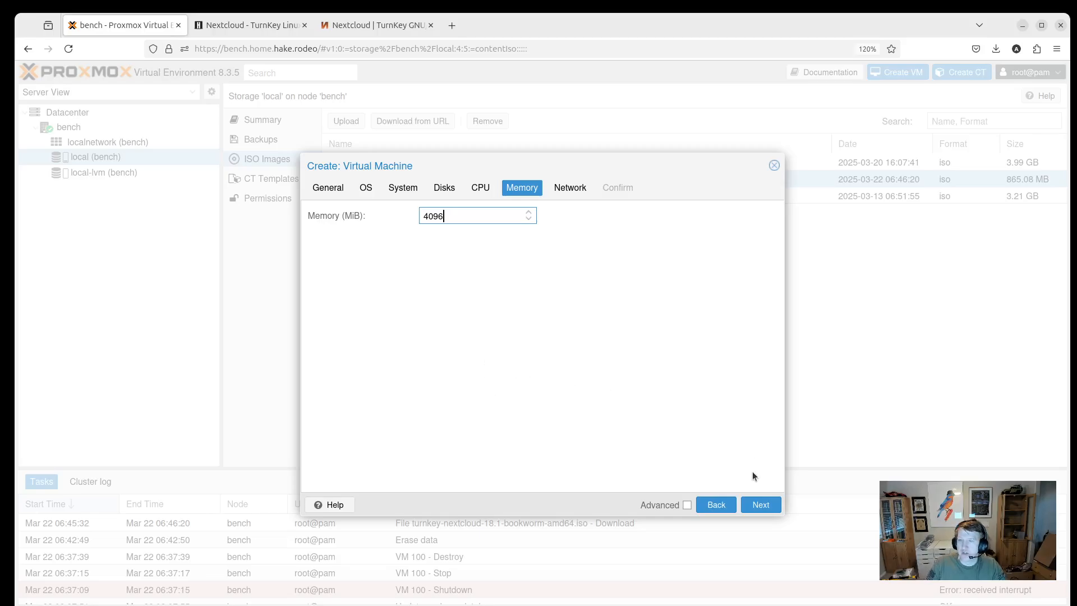
pyautogui.click(762, 509)
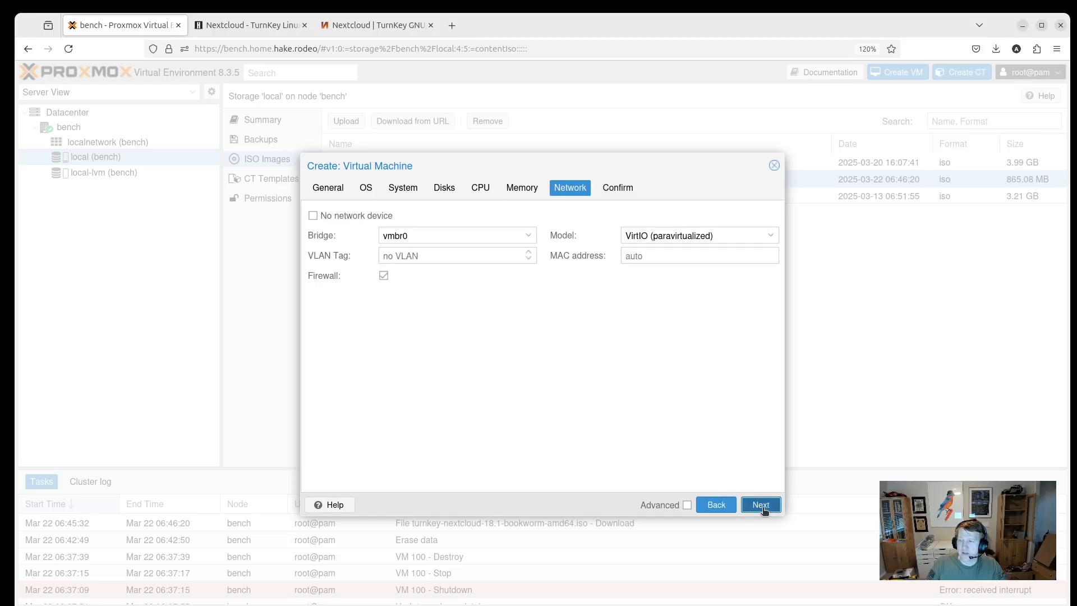
# Finish creating VM 100 with Start after created ticked, then open its console.
pyautogui.click(762, 508)
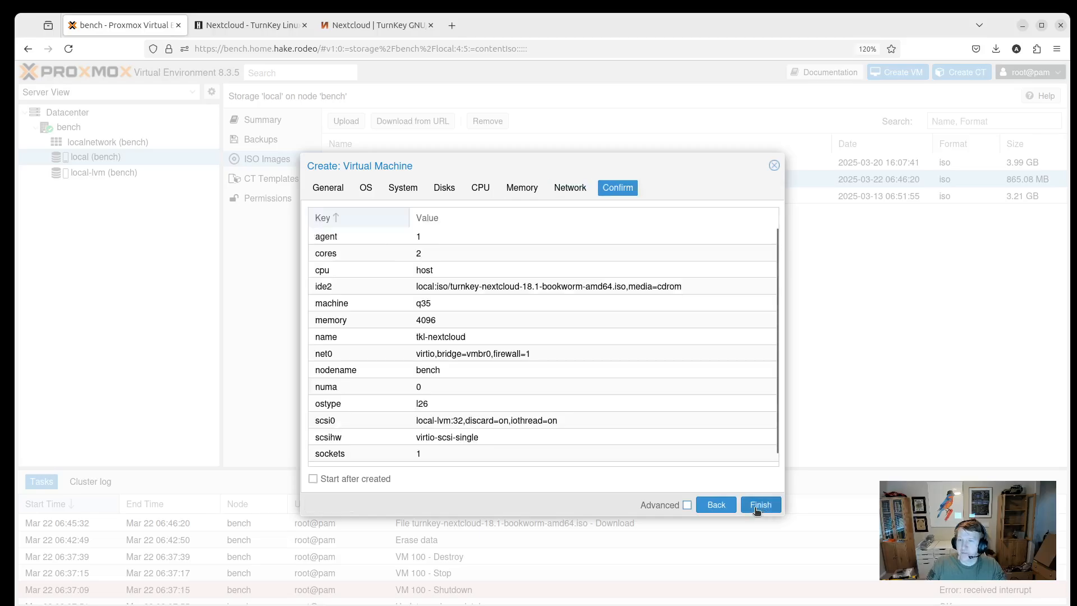
pyautogui.click(313, 478)
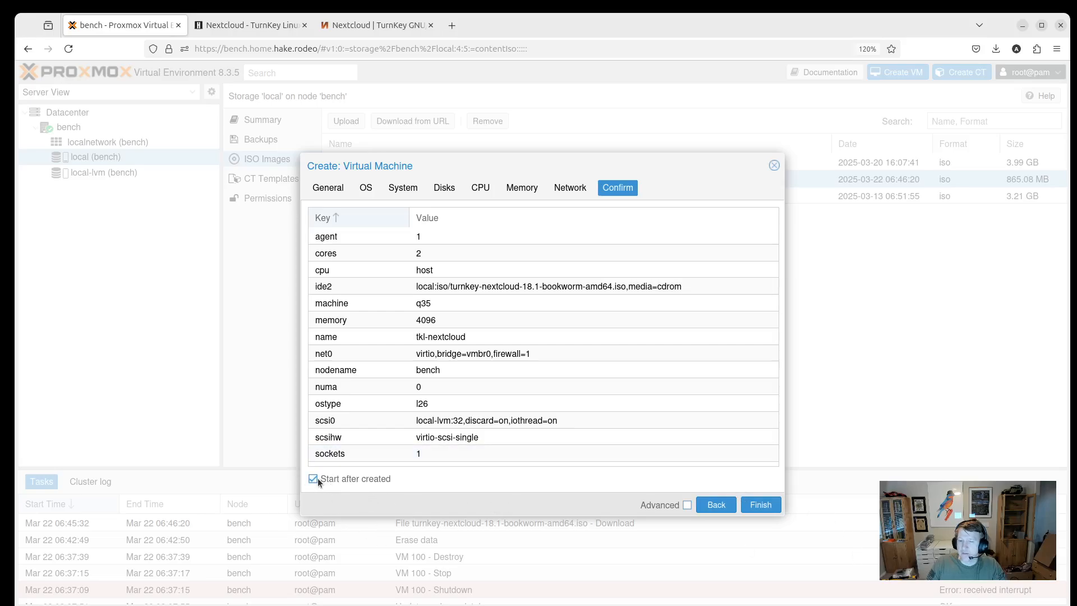
pyautogui.click(762, 506)
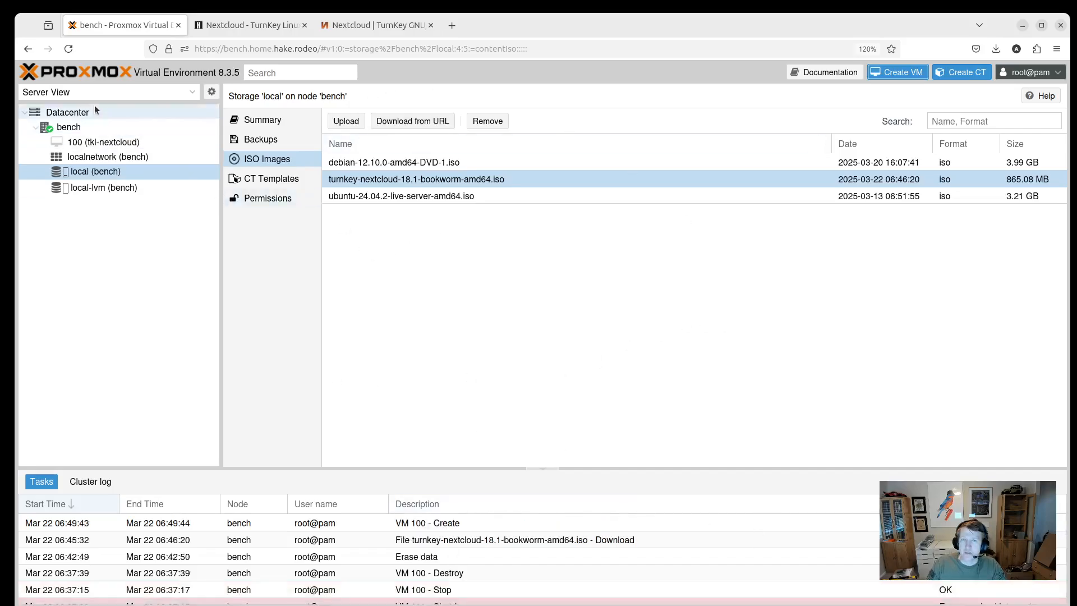
pyautogui.click(84, 145)
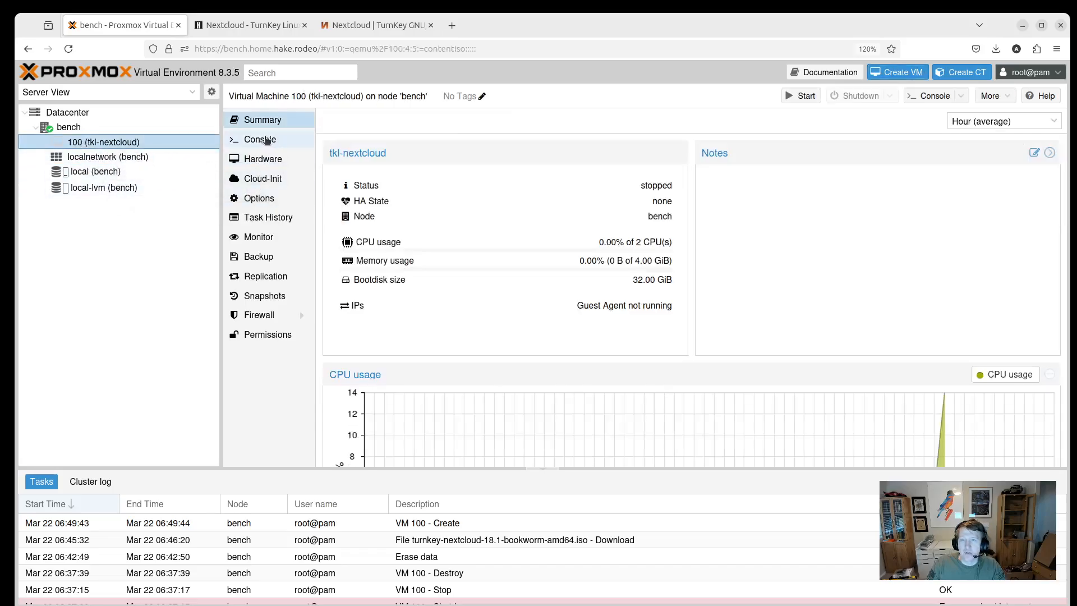
pyautogui.click(268, 141)
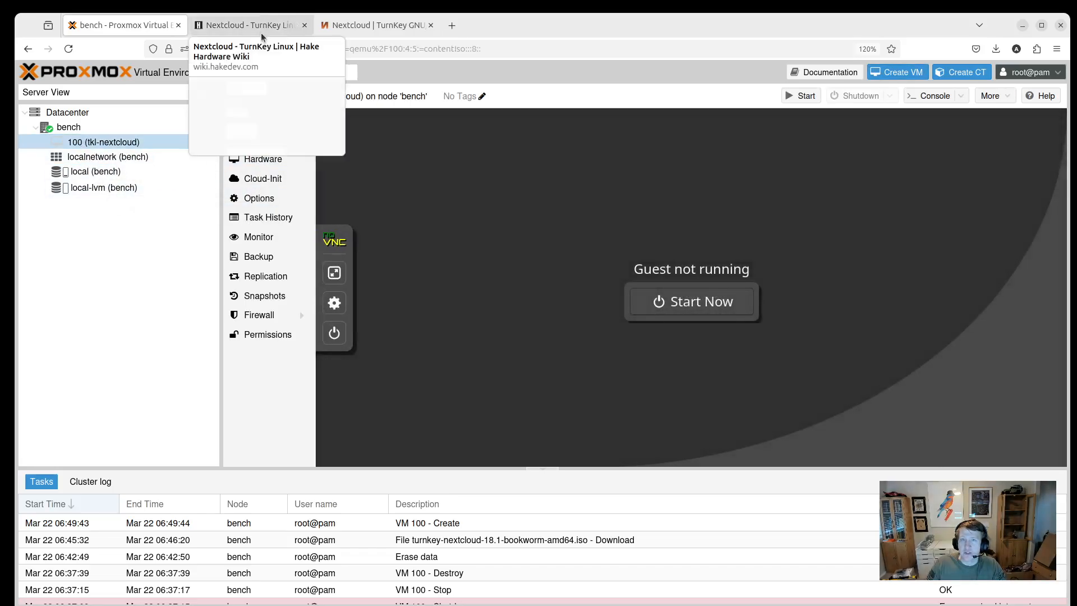
pyautogui.click(261, 31)
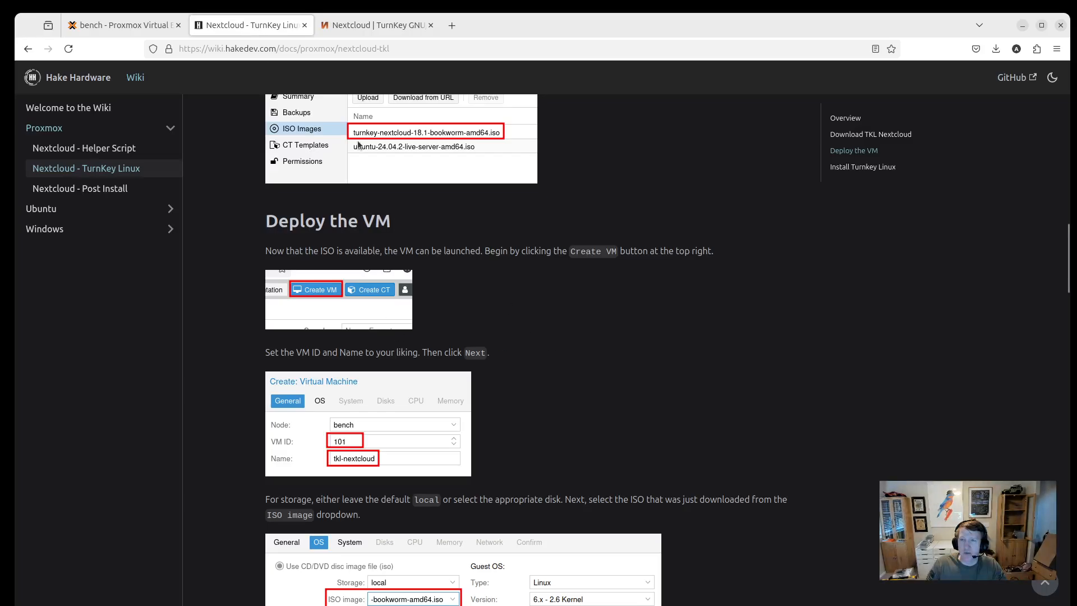
pyautogui.scroll(-3, 333, 352)
pyautogui.scroll(-5, 333, 352)
pyautogui.scroll(-5, 399, 300)
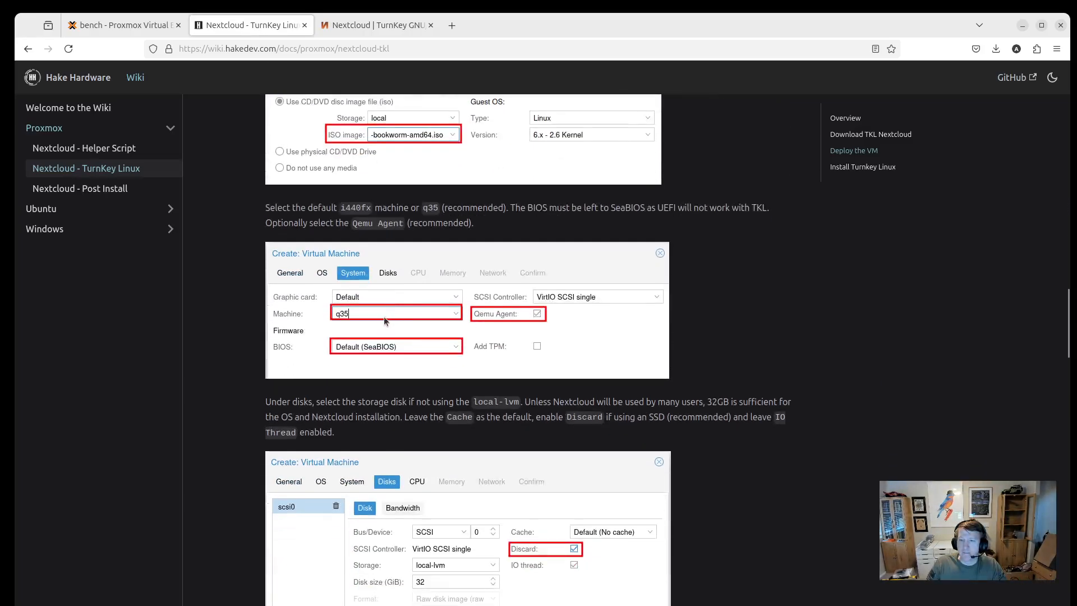
pyautogui.scroll(-8, 385, 323)
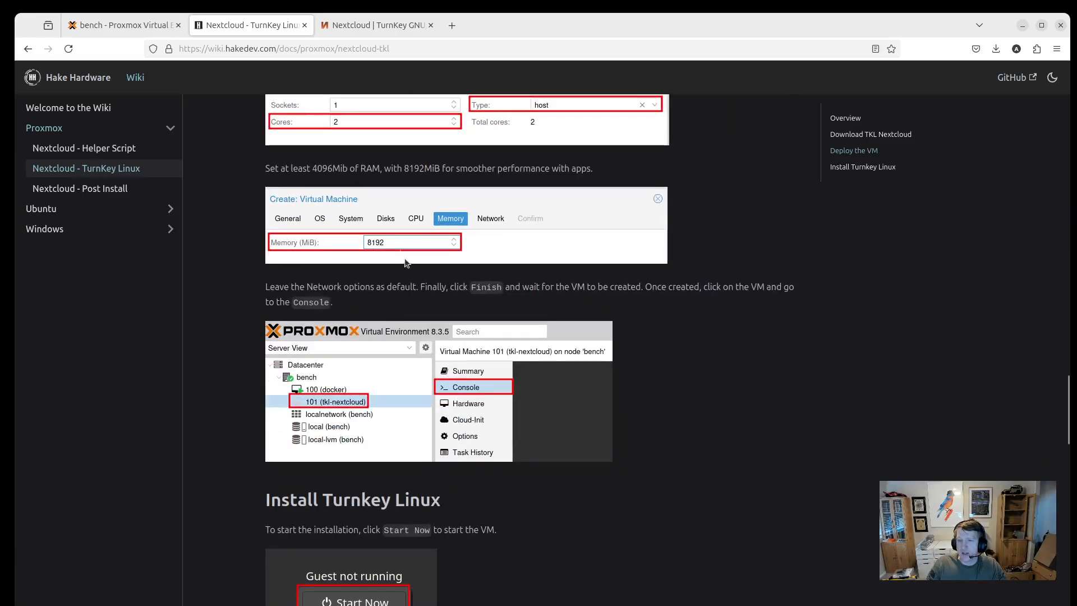
pyautogui.scroll(-1, 408, 320)
pyautogui.scroll(-2, 408, 319)
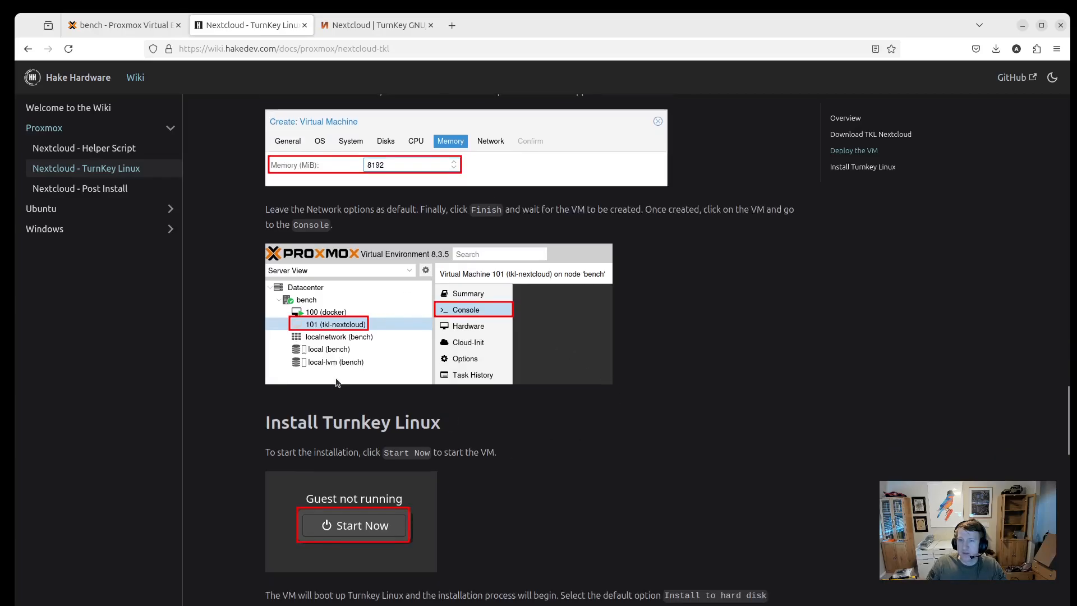
pyautogui.scroll(-6, 393, 337)
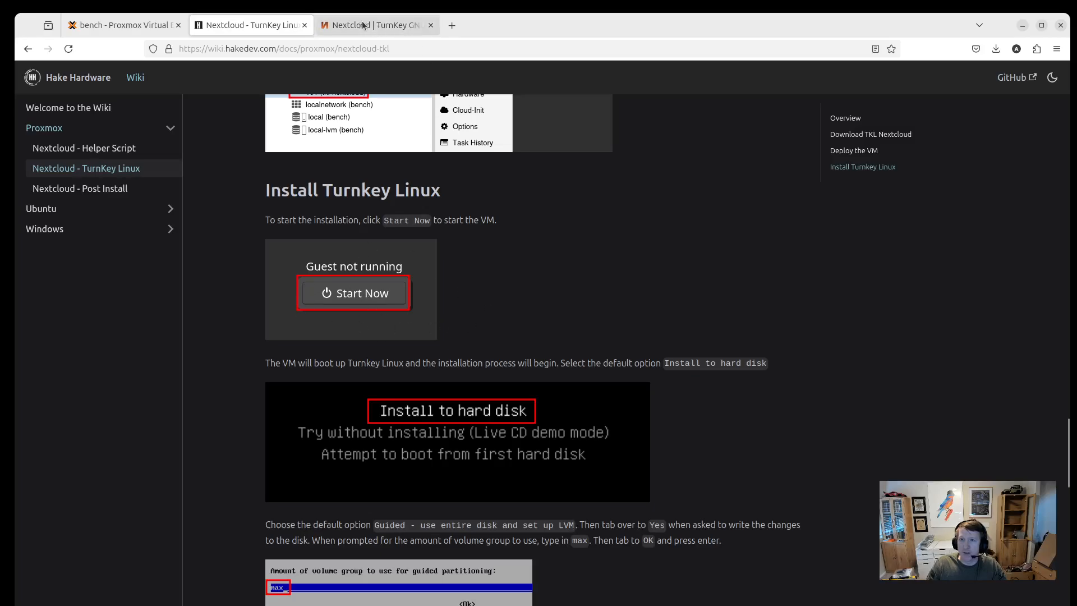
pyautogui.moveTo(114, 36)
pyautogui.scroll(-2, 356, 397)
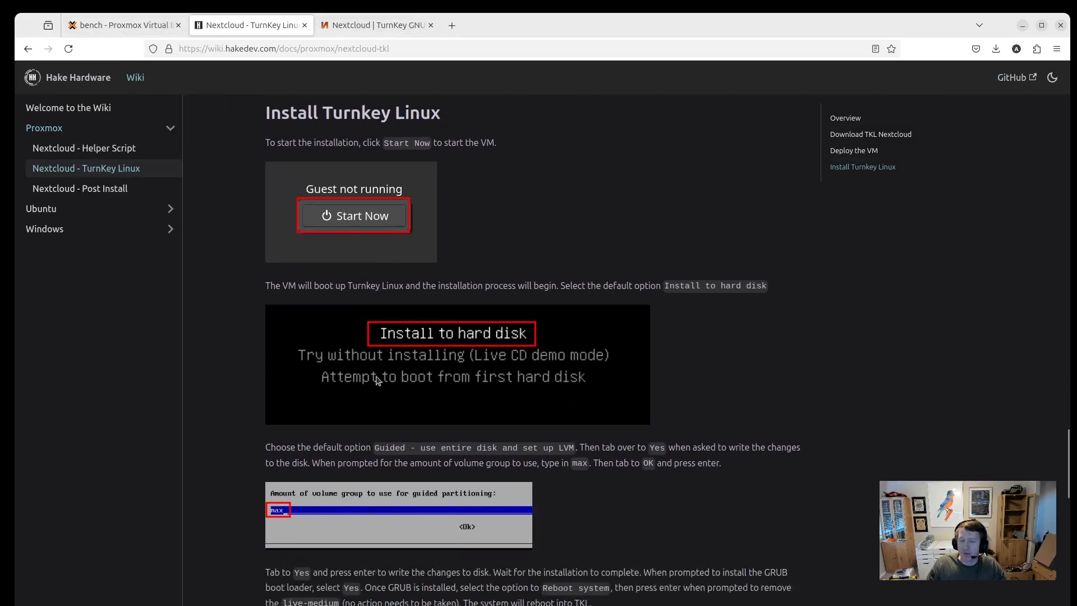
pyautogui.click(122, 28)
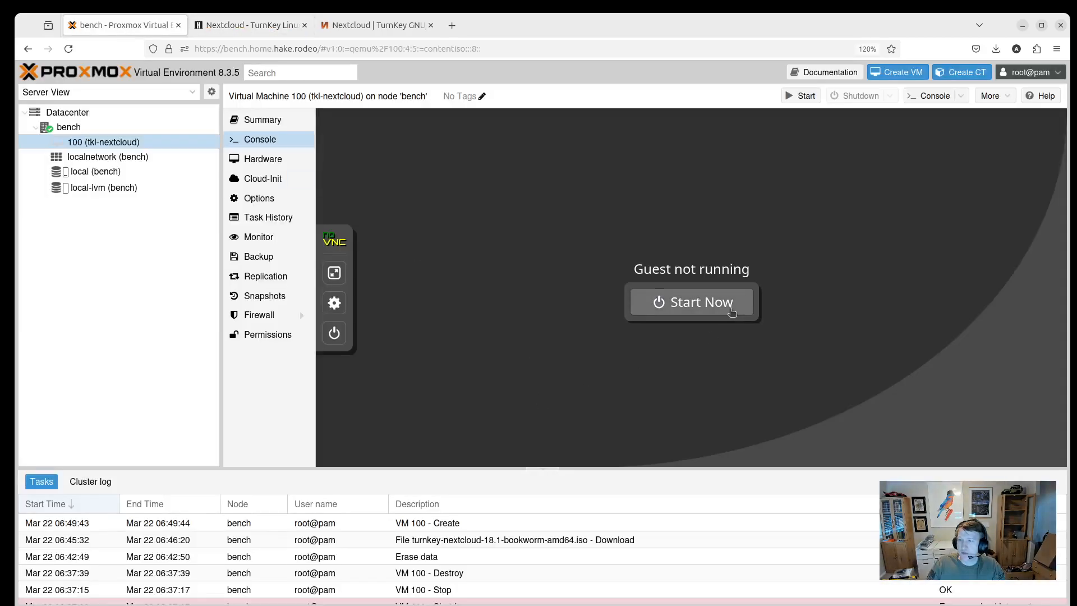
# Start VM 100 from its console and choose Install to hard disk.
pyautogui.click(673, 303)
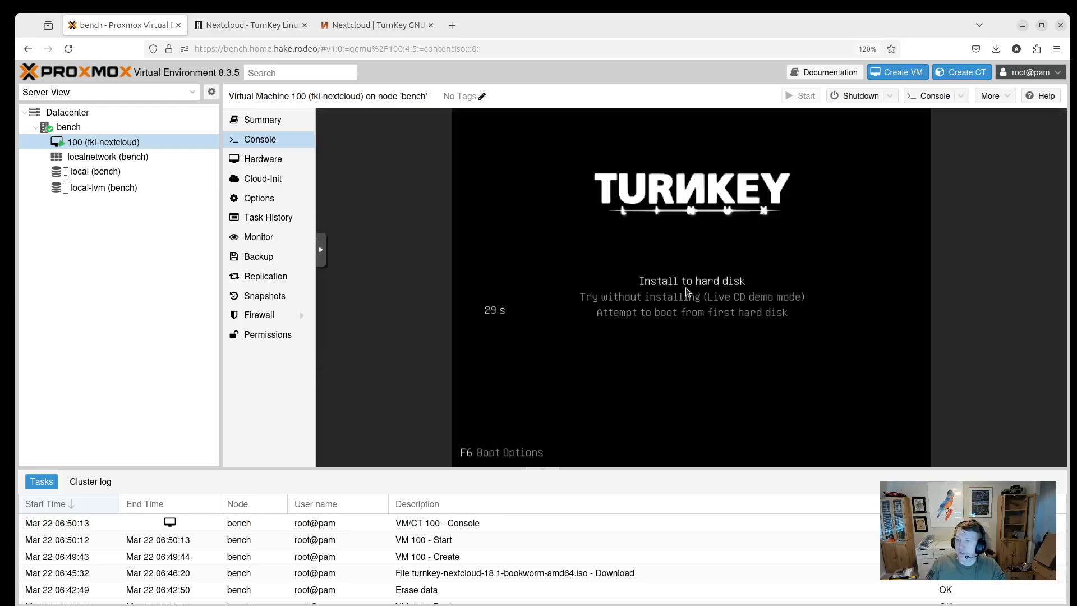
pyautogui.press('Return')
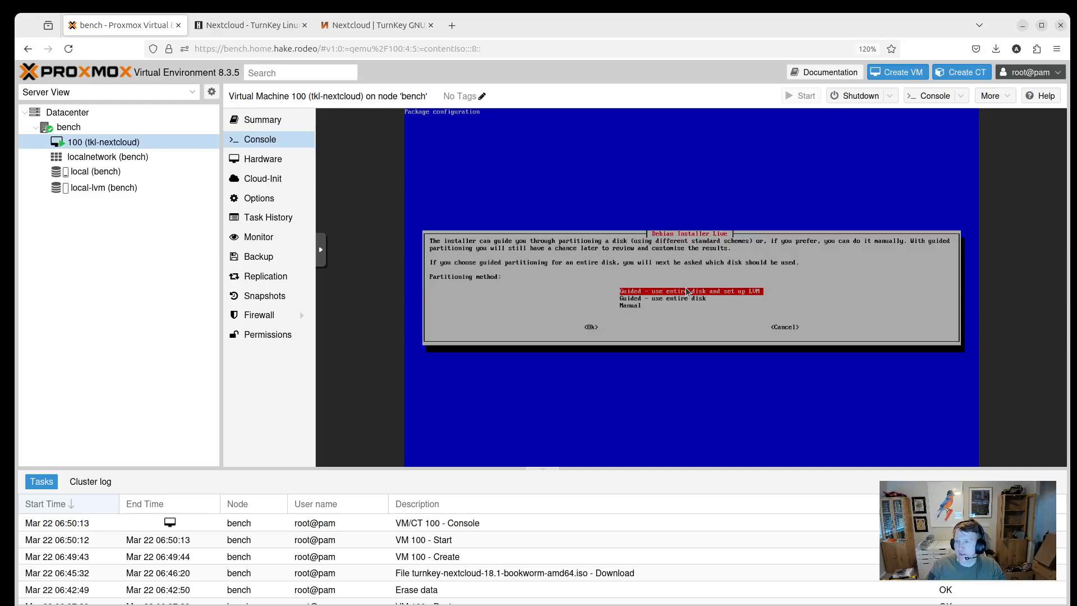
# Choose guided entire-disk partitioning with LVM and approve writing the partition changes.
pyautogui.press('Down')
pyautogui.press('Up')
pyautogui.press('Tab')
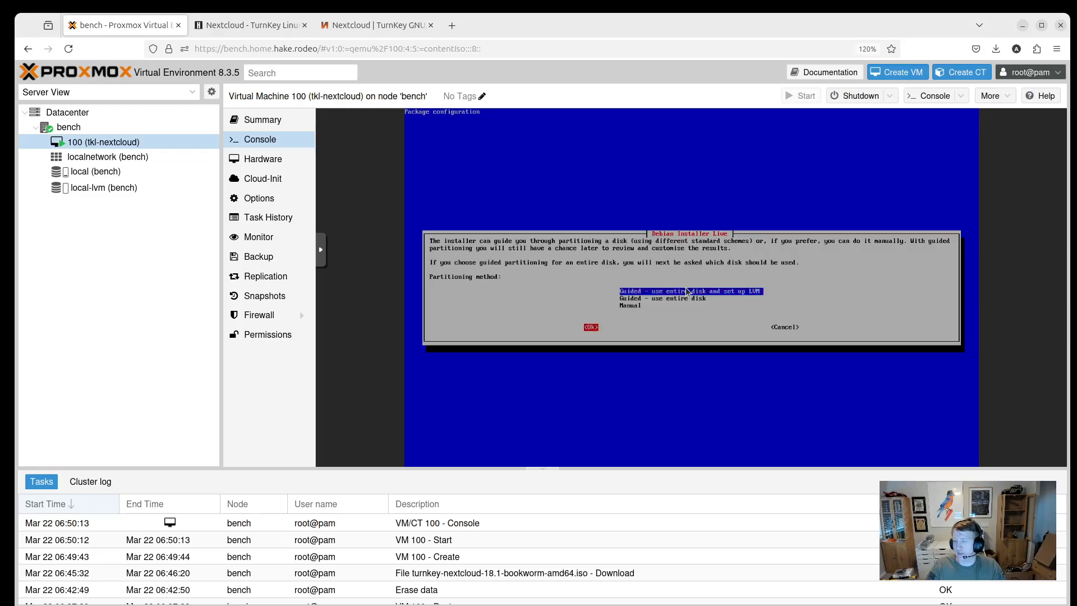
pyautogui.press('Tab')
pyautogui.press('Tab')
pyautogui.press('Down')
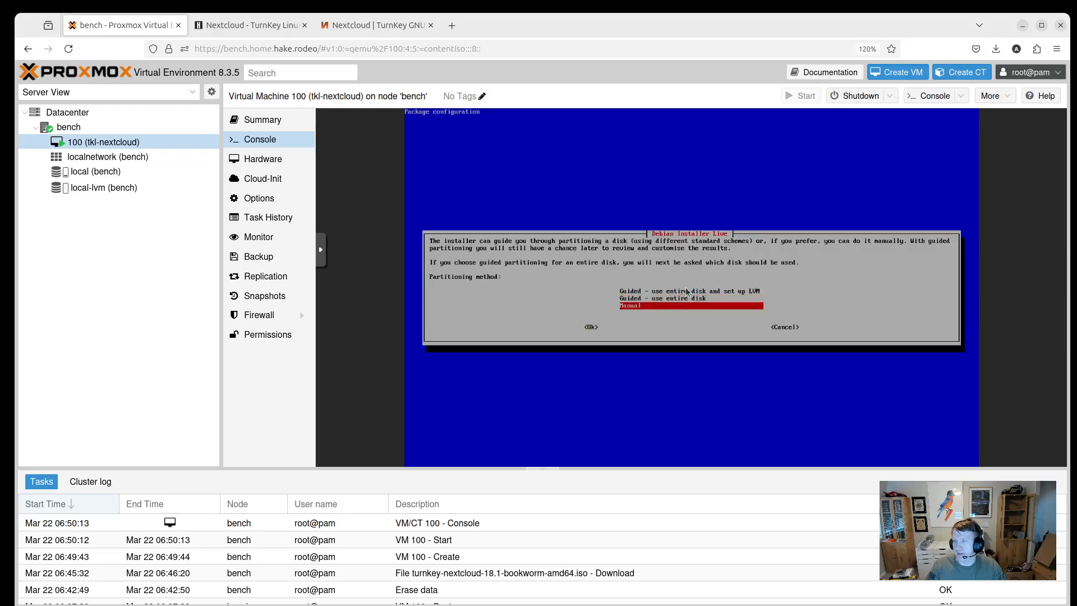
pyautogui.press('Up')
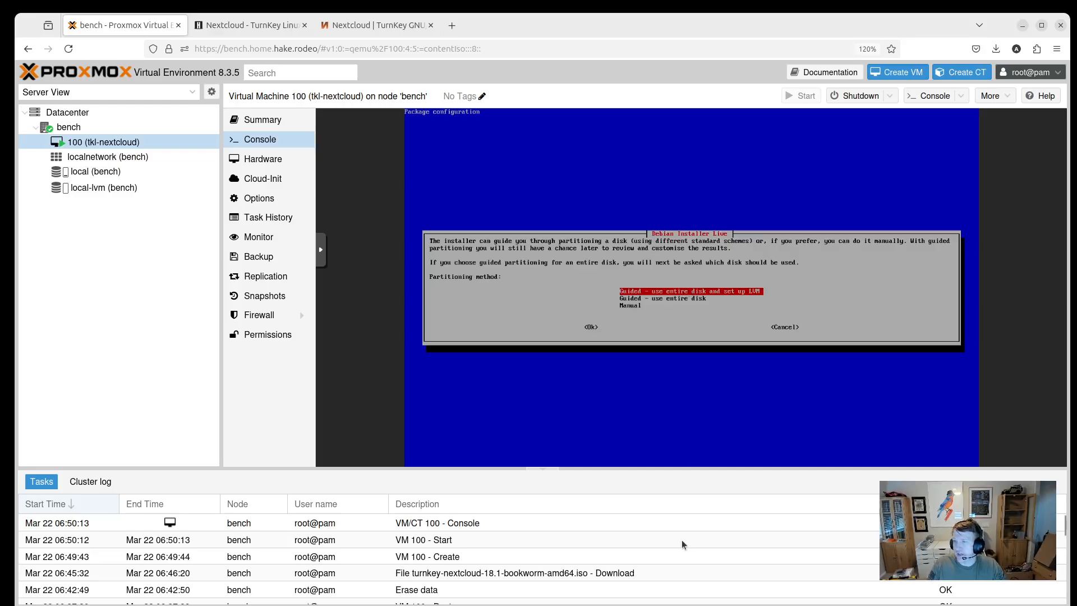
pyautogui.press('Tab')
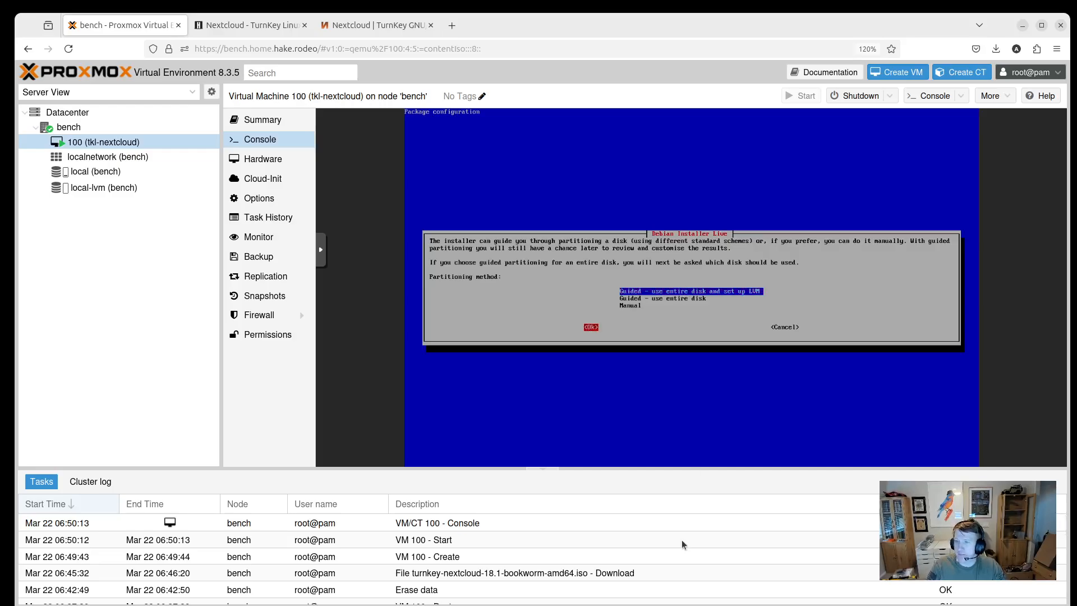
pyautogui.press('Return')
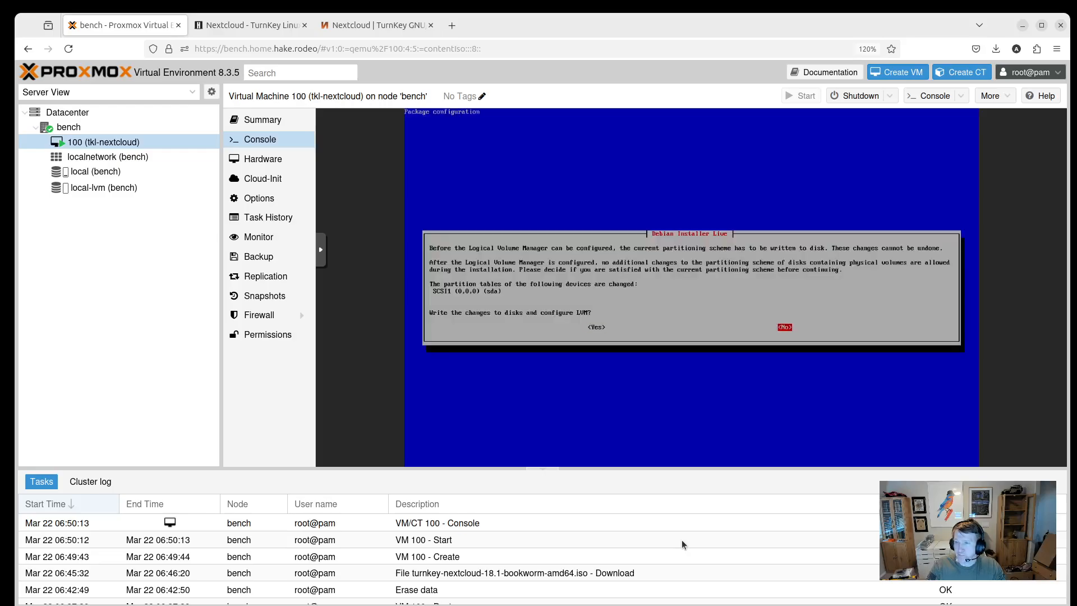
pyautogui.press('Left')
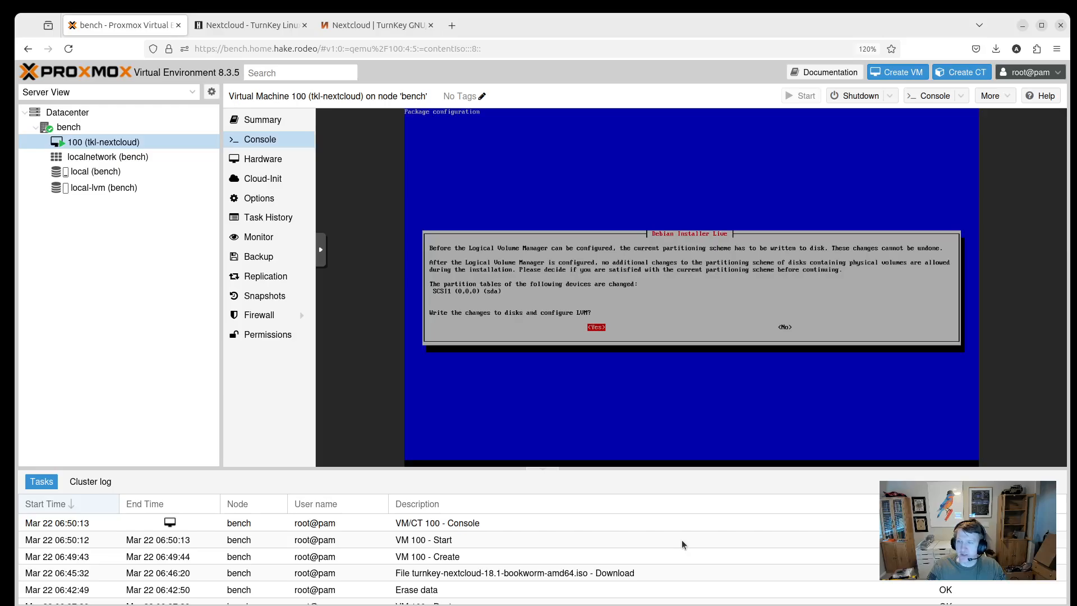
pyautogui.press('Return')
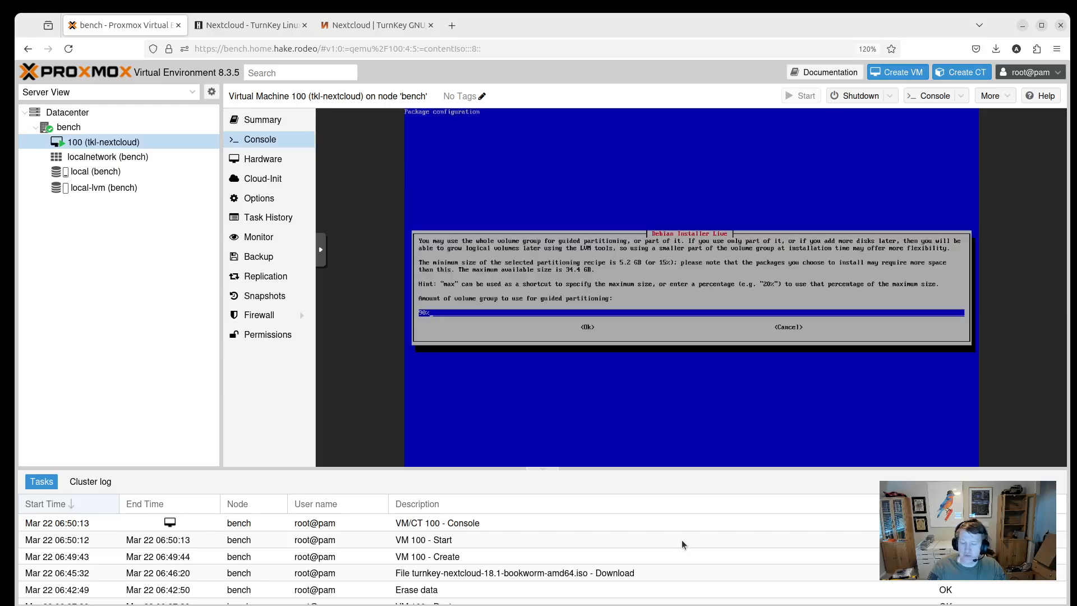
# Set the volume group amount to max, retrying after an invalid-input message.
pyautogui.press('BackSpace')
pyautogui.press('BackSpace')
pyautogui.press('BackSpace')
pyautogui.write('max')
pyautogui.press('Tab')
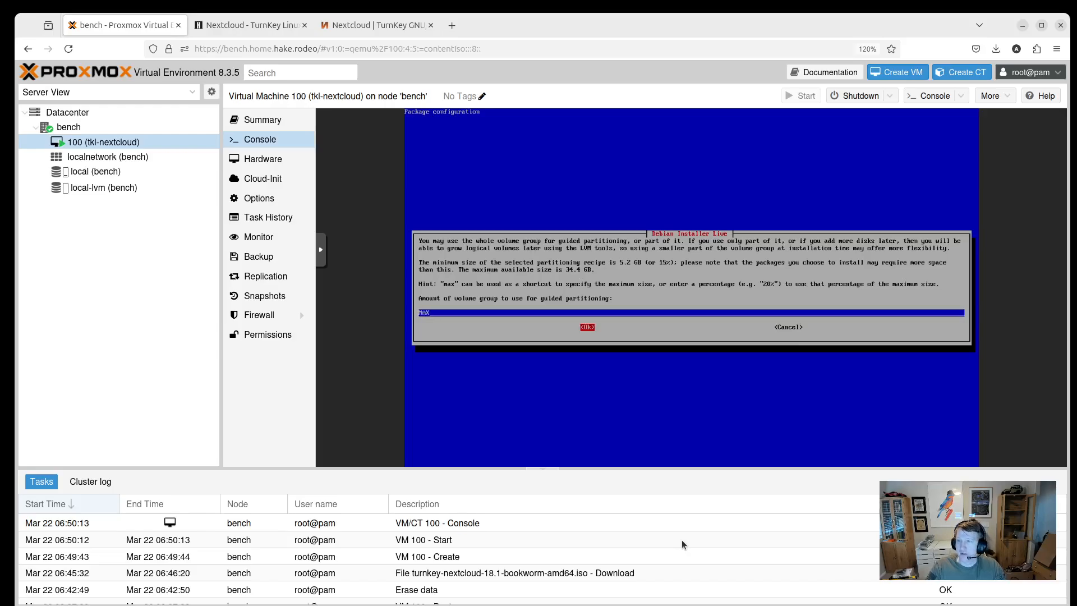
pyautogui.press('Return')
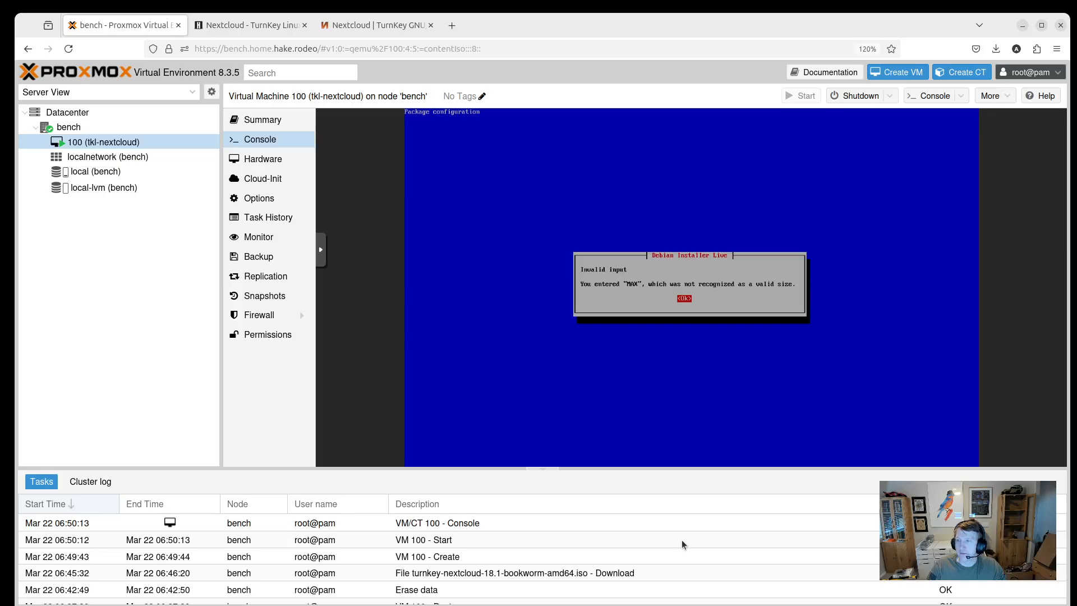
pyautogui.press('Return')
pyautogui.press('BackSpace')
pyautogui.press('BackSpace')
pyautogui.press('BackSpace')
pyautogui.press('BackSpace')
pyautogui.press('BackSpace')
pyautogui.press('BackSpace')
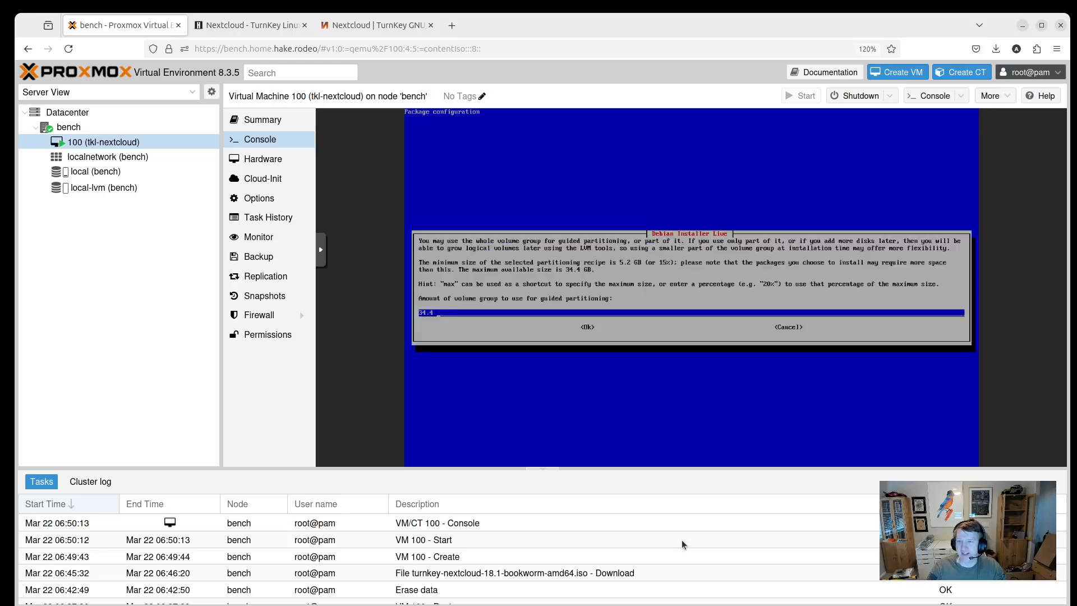
pyautogui.write('max')
pyautogui.press('Tab')
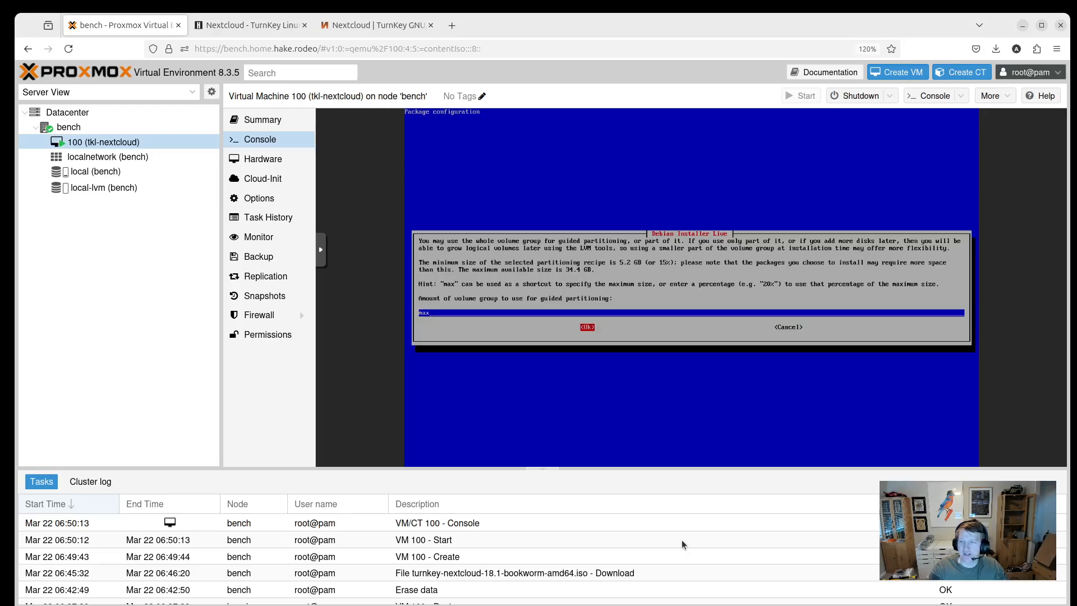
pyautogui.press('Return')
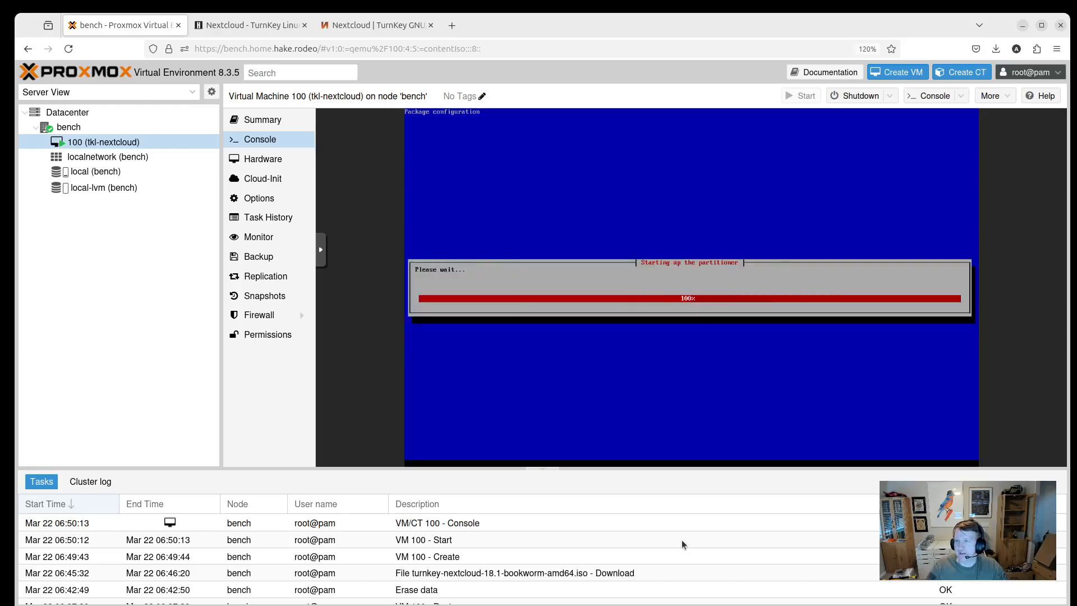
pyautogui.press('Tab')
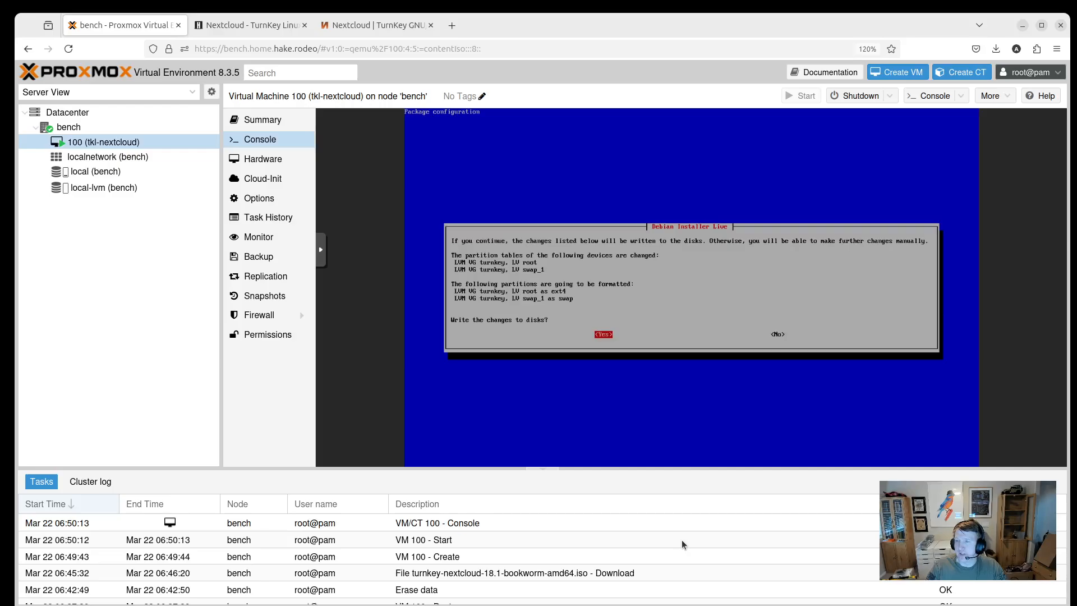
# Write the partition changes, install GRUB on the boot record, and choose Reboot system.
pyautogui.press('Return')
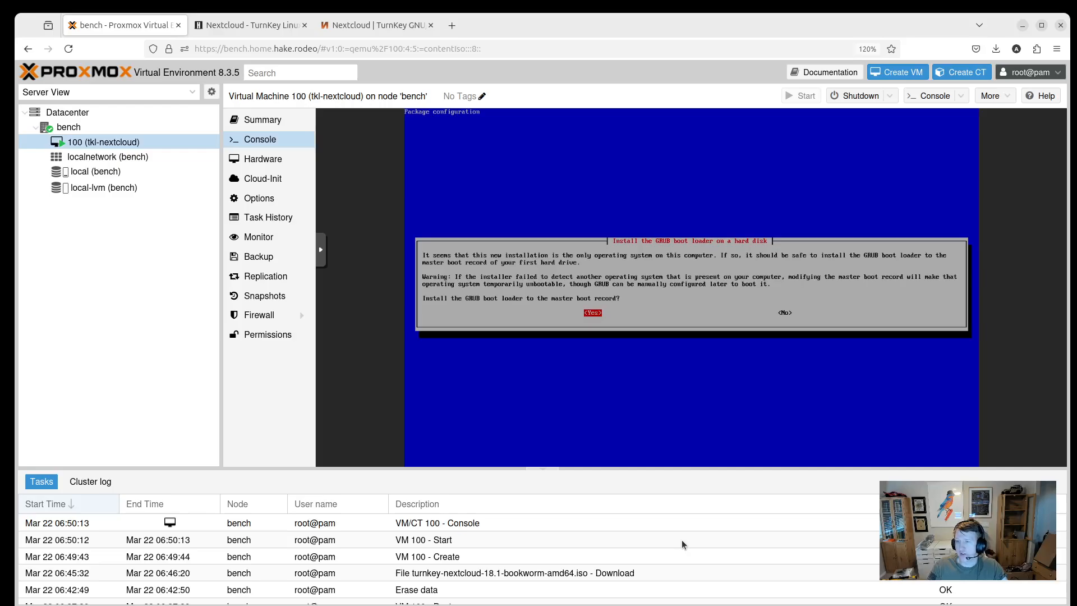
pyautogui.press('Return')
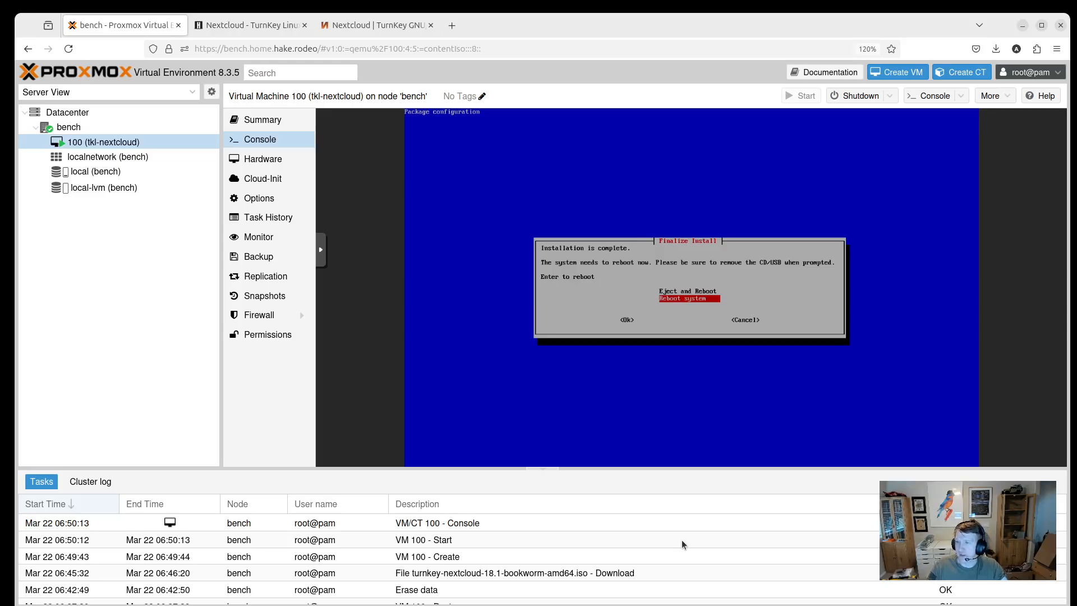
pyautogui.press('Tab')
pyautogui.press('Return')
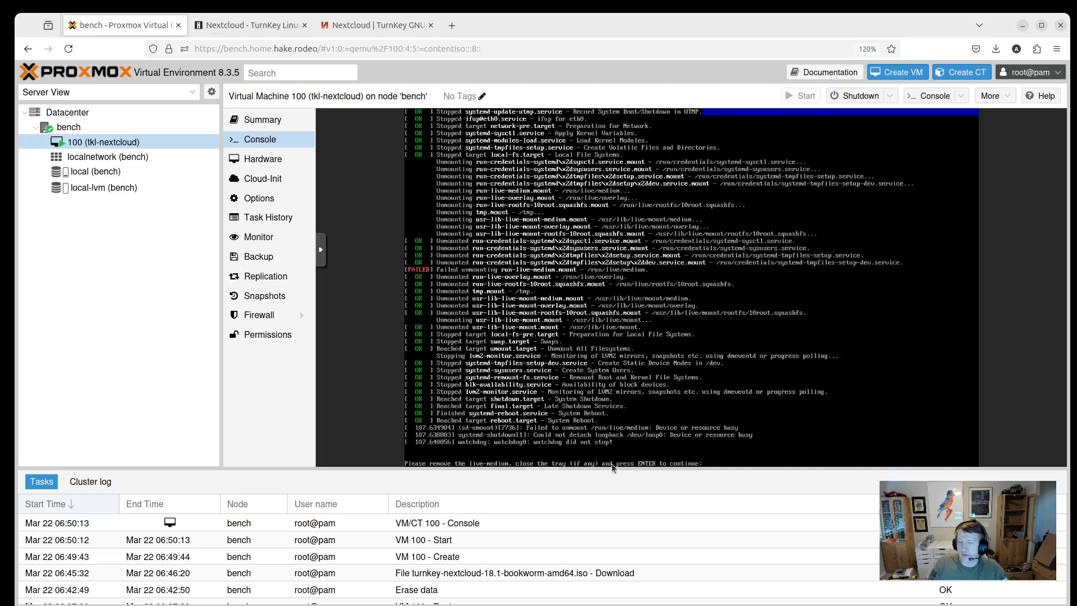
# Remove VM 100's CD/DVD Drive (ide2) holding the turnkey-nextcloud ISO.
pyautogui.click(266, 163)
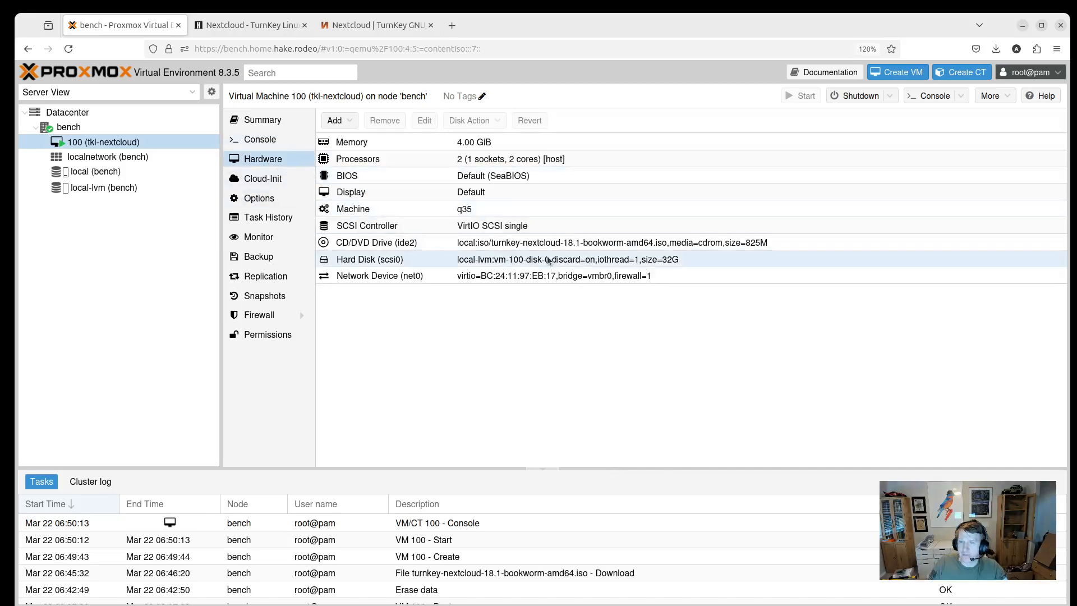
pyautogui.click(538, 247)
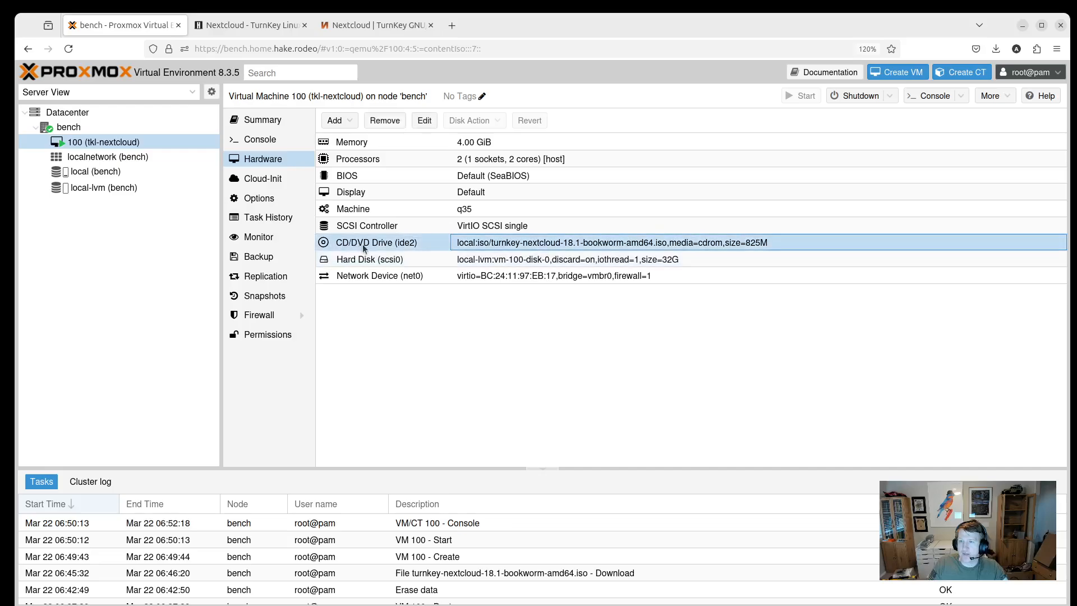
pyautogui.click(385, 121)
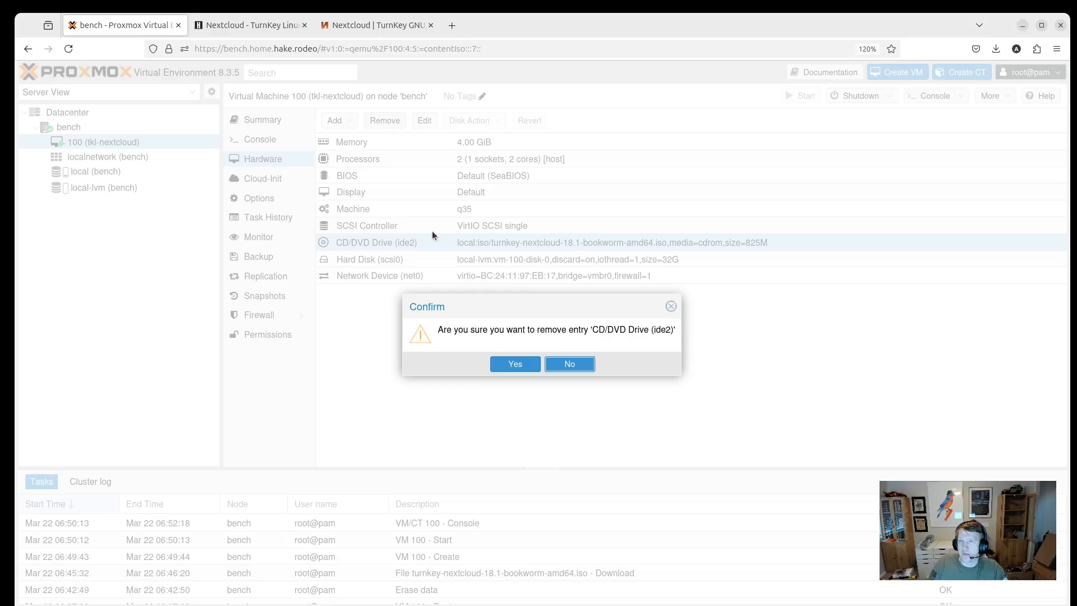
pyautogui.click(515, 365)
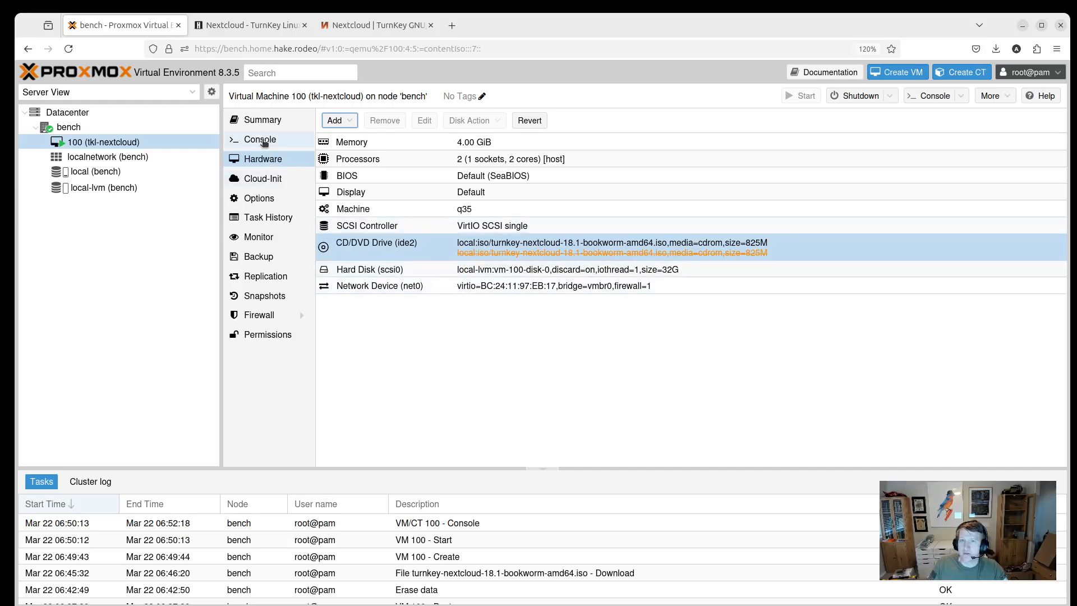
# Continue the VM's reboot in the console and set and confirm the root password.
pyautogui.click(258, 139)
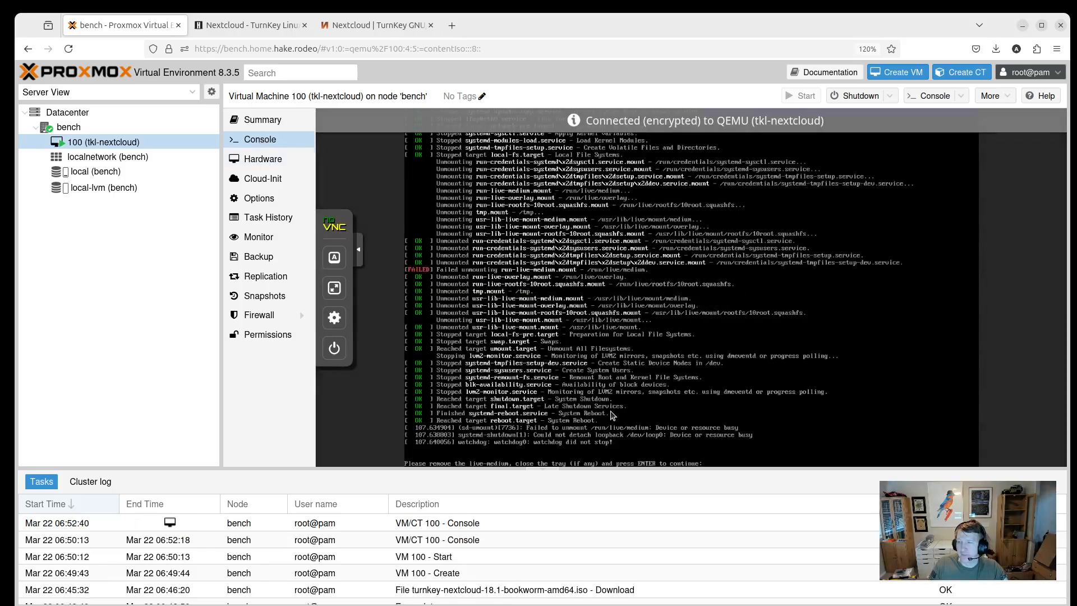
pyautogui.press('Return')
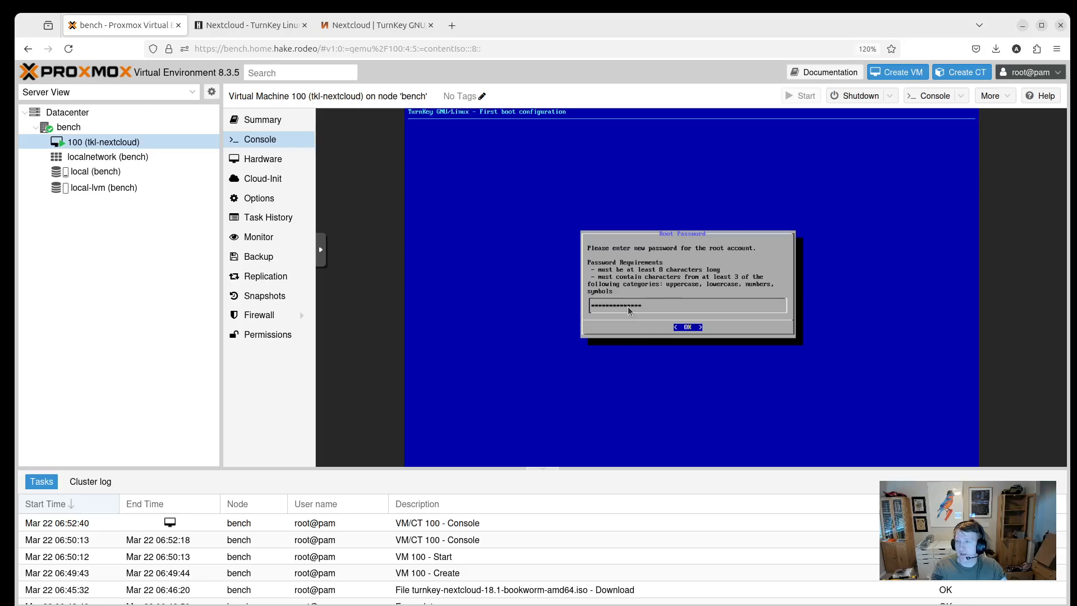
pyautogui.press('Return')
pyautogui.write('*')
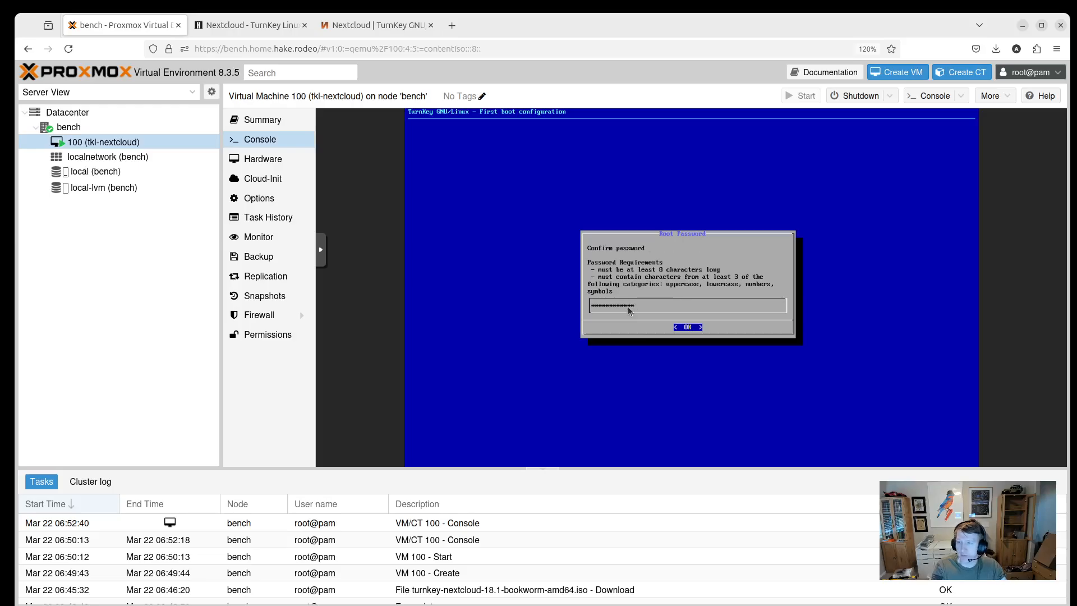
pyautogui.press('Return')
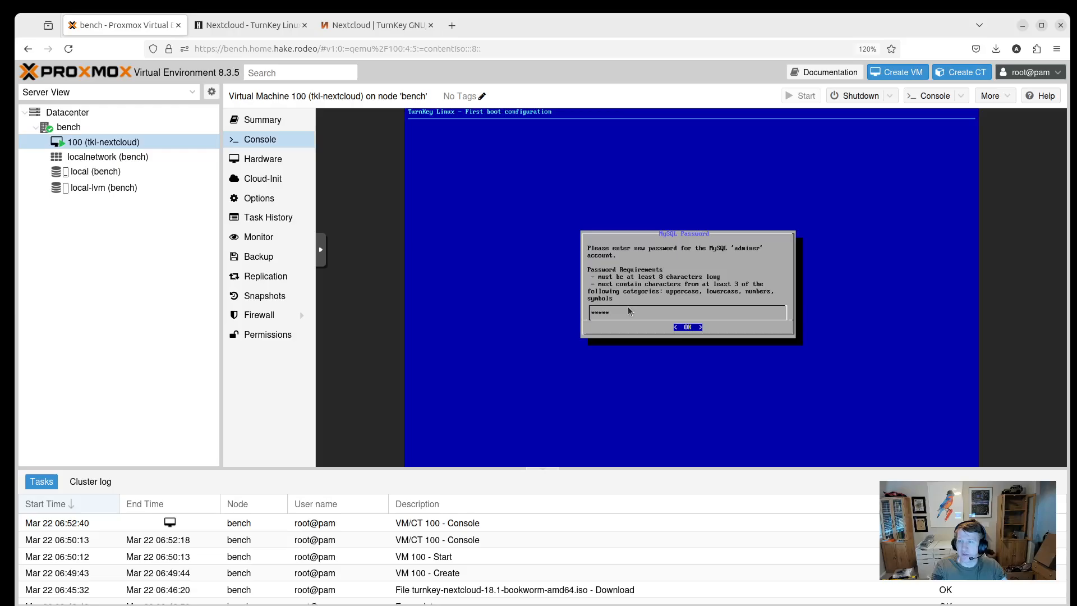
# Enter and confirm the MySQL adminer and Nextcloud admin passwords.
pyautogui.write('**********')
pyautogui.press('Return')
pyautogui.write('*')
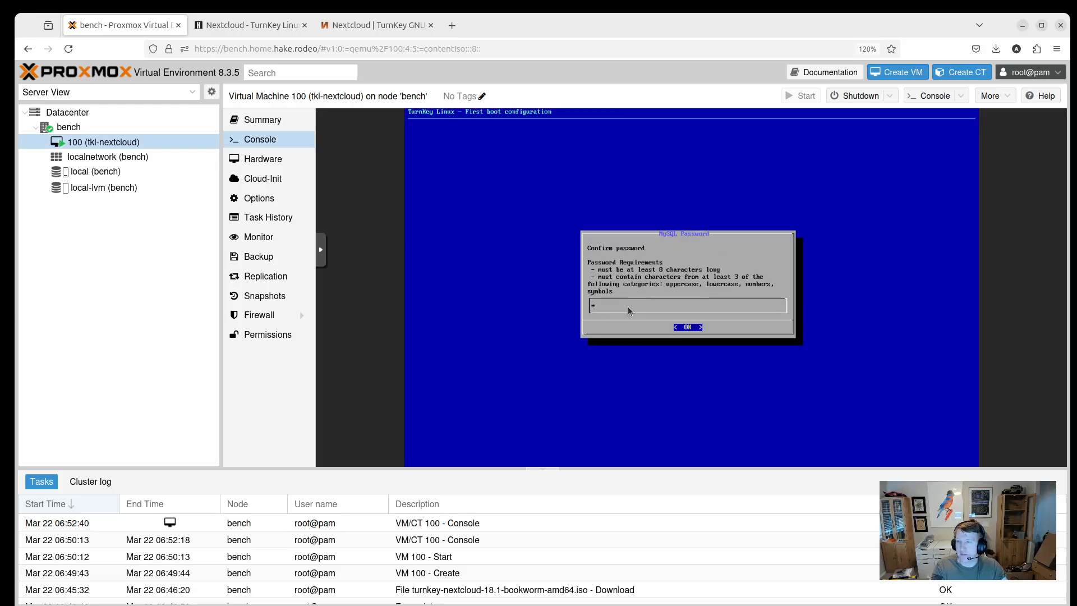
pyautogui.write('***********')
pyautogui.press('Return')
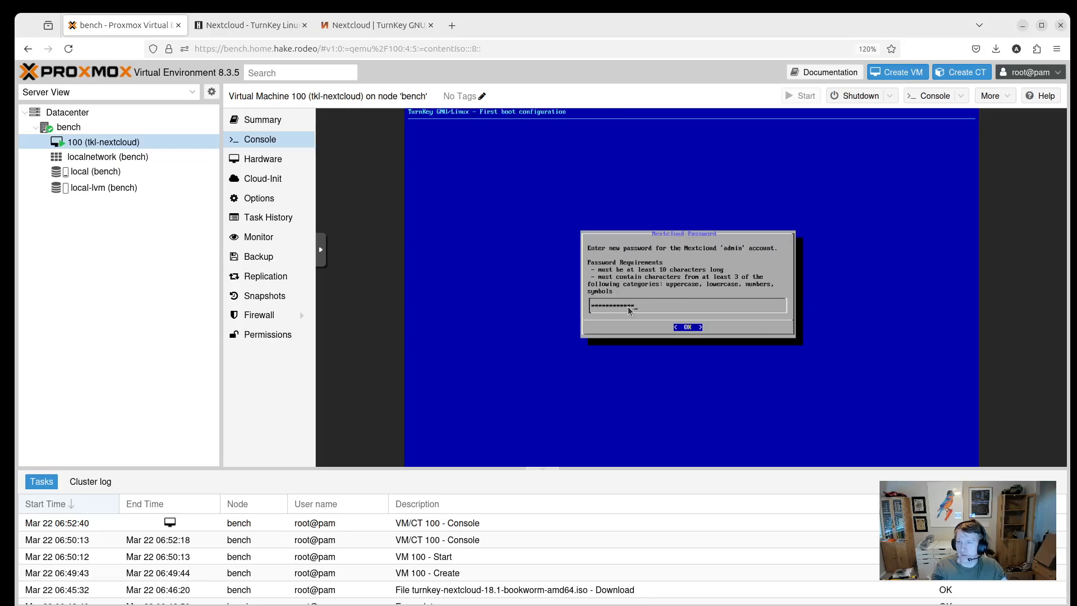
pyautogui.press('Return')
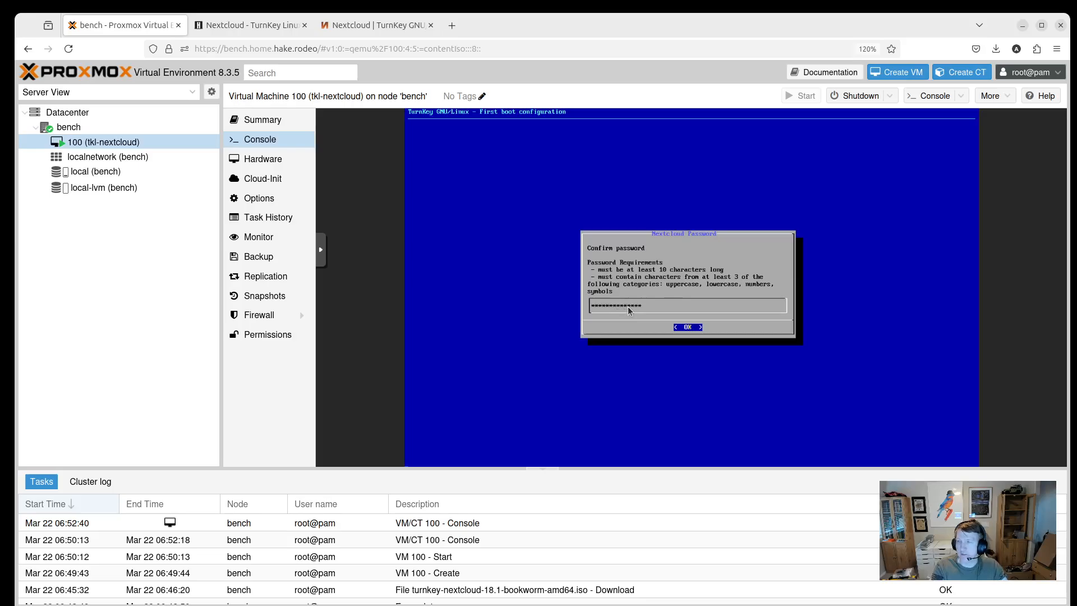
pyautogui.press('Return')
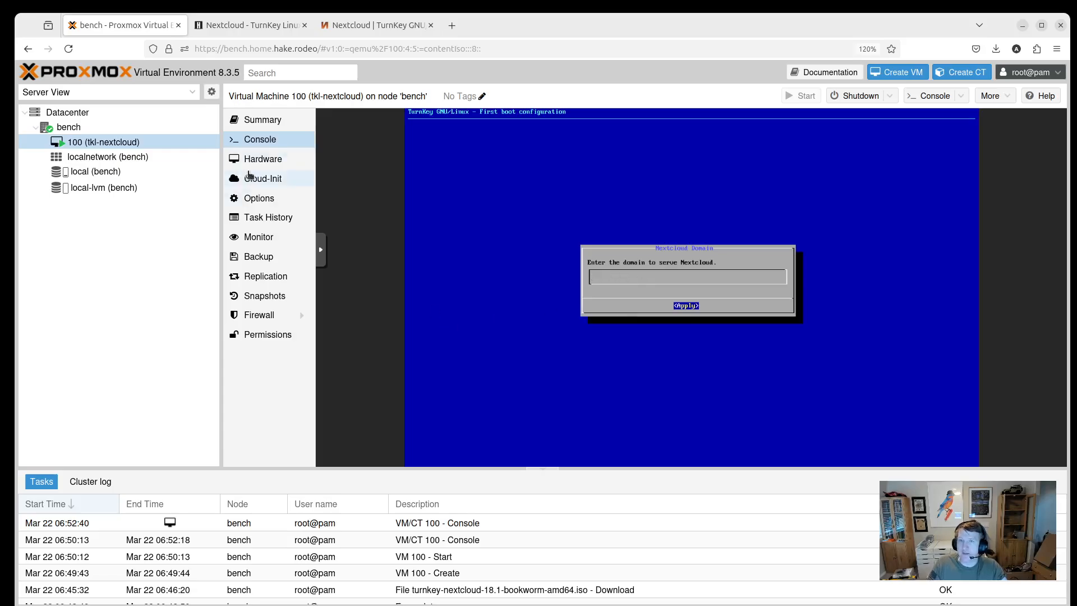
# Copy the VM's IP 192.168.69.80 from Summary and apply it as the Nextcloud domain.
pyautogui.click(267, 120)
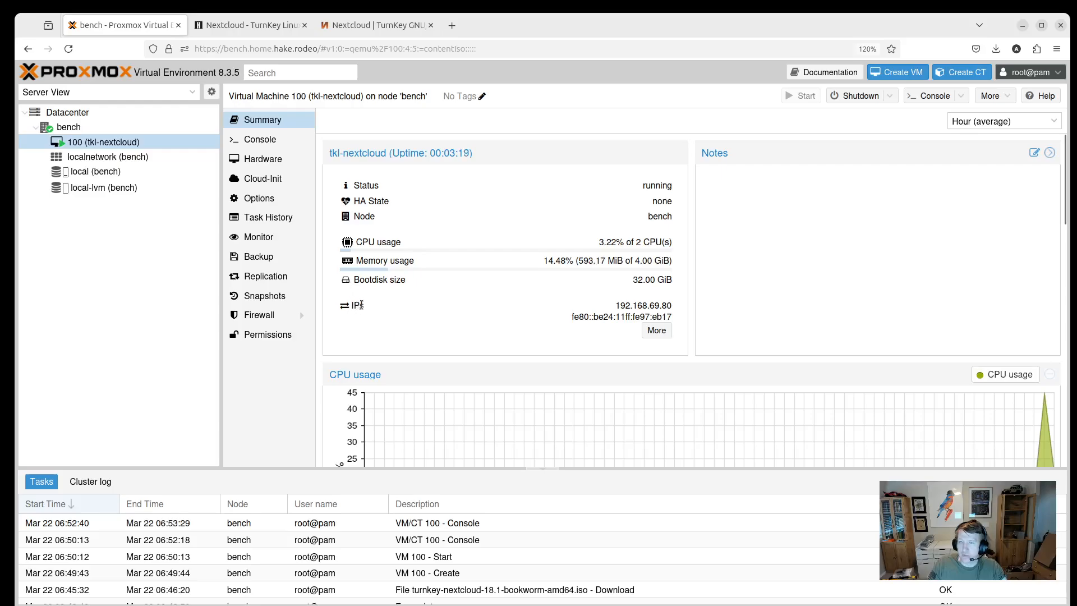
pyautogui.tripleClick(629, 306)
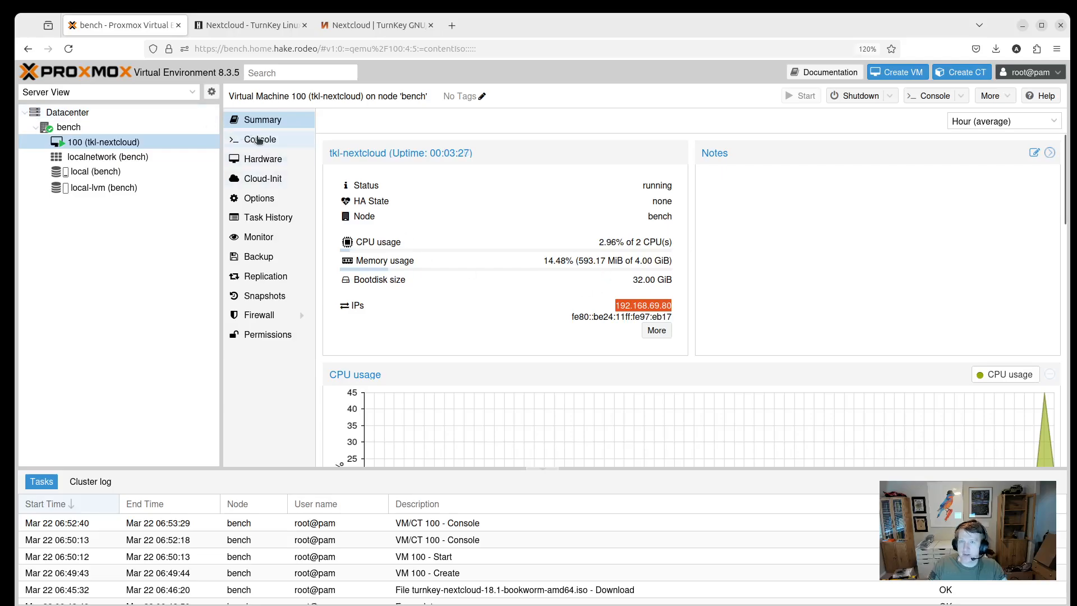
pyautogui.click(259, 141)
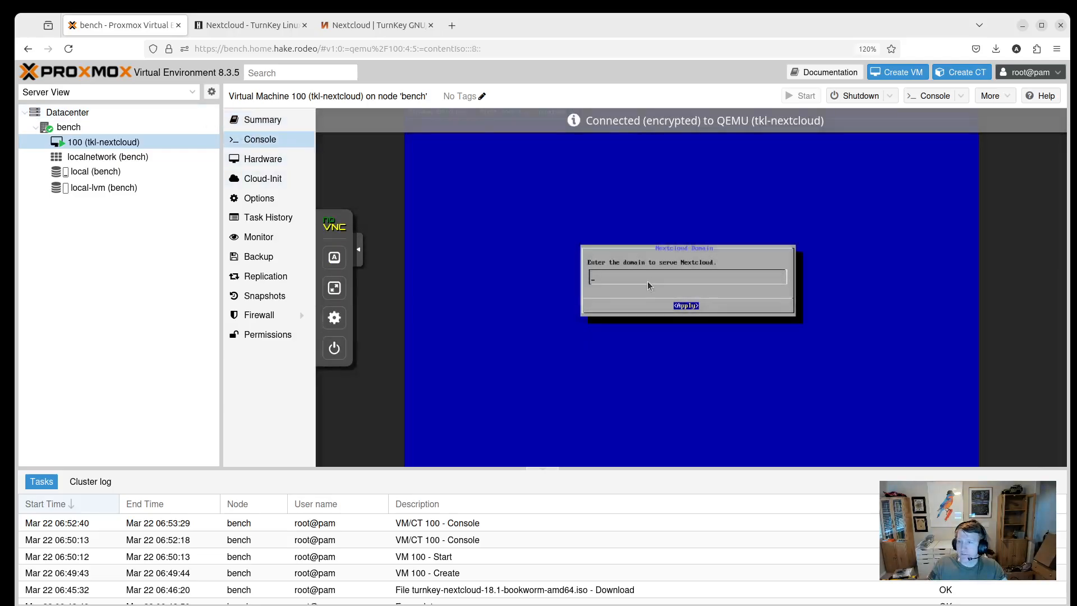
pyautogui.write('192.168.69.80')
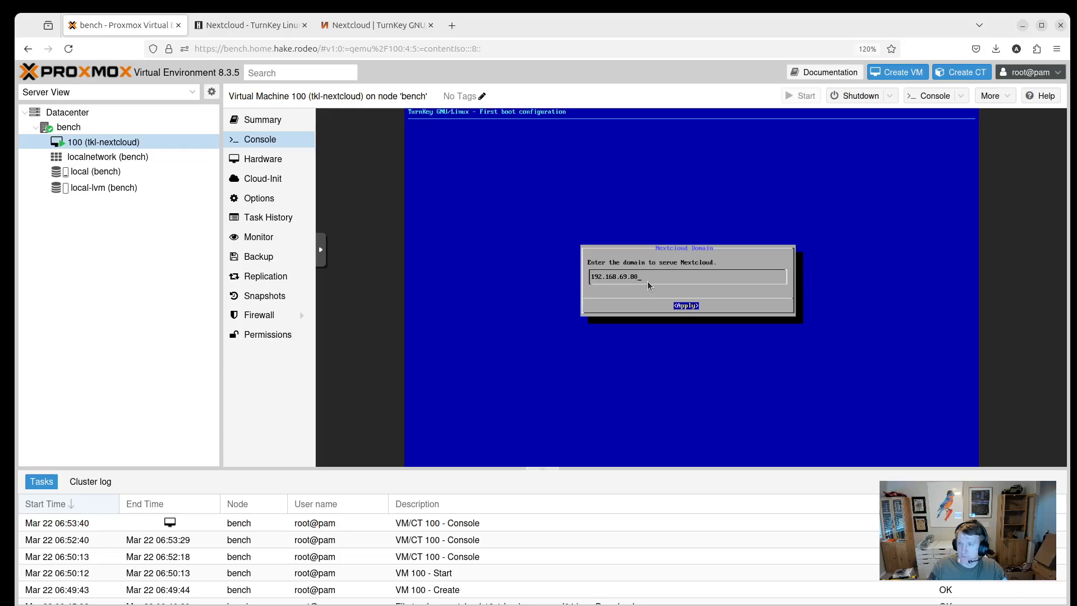
pyautogui.press('Return')
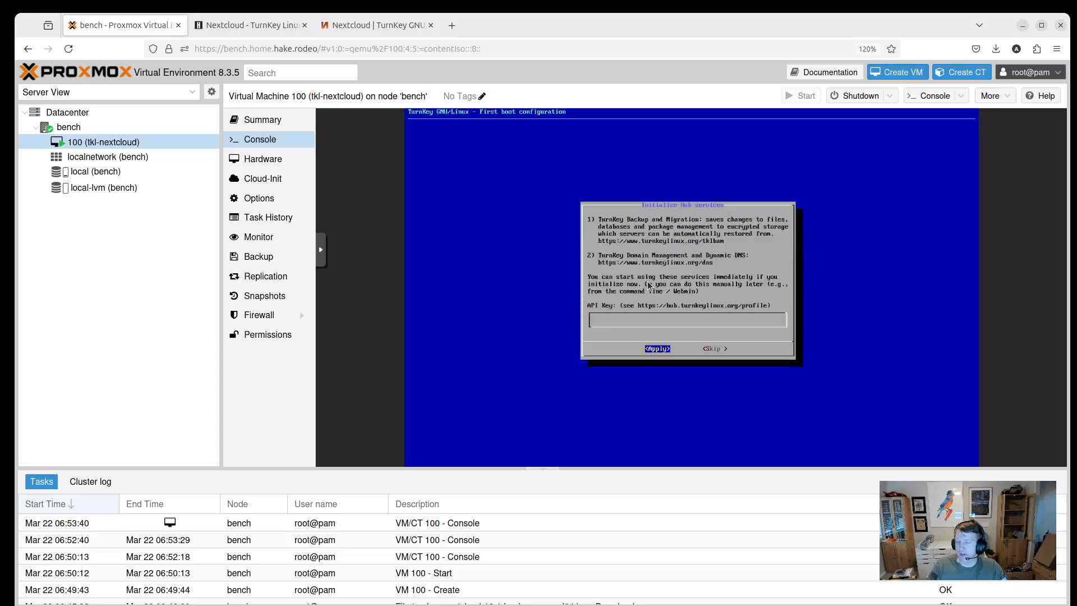
# Skip TurnKey Hub services and the notification email, then install the latest security updates.
pyautogui.press('Tab')
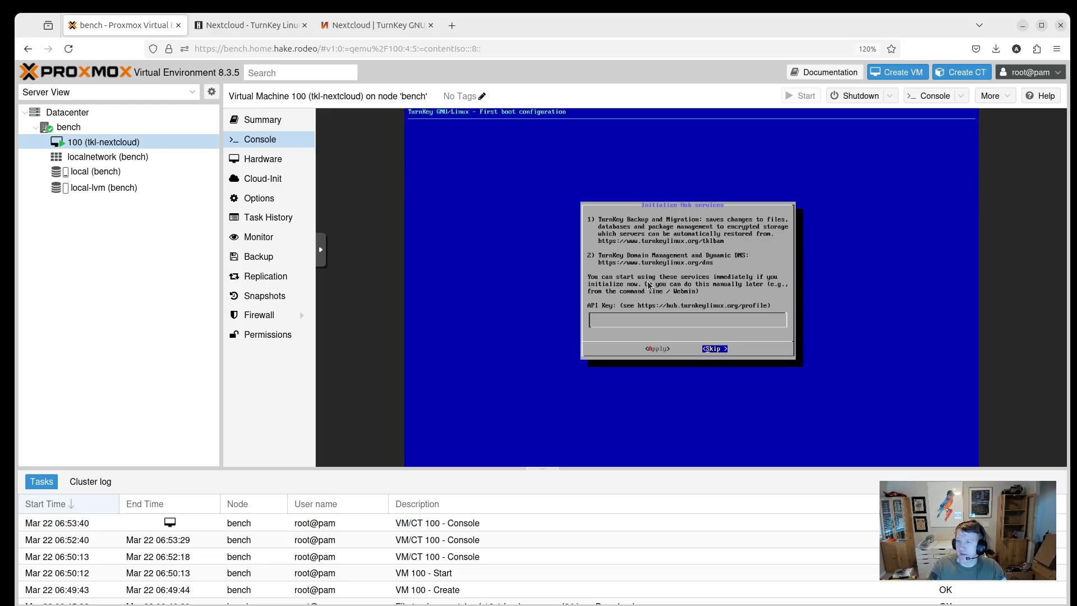
pyautogui.press('Return')
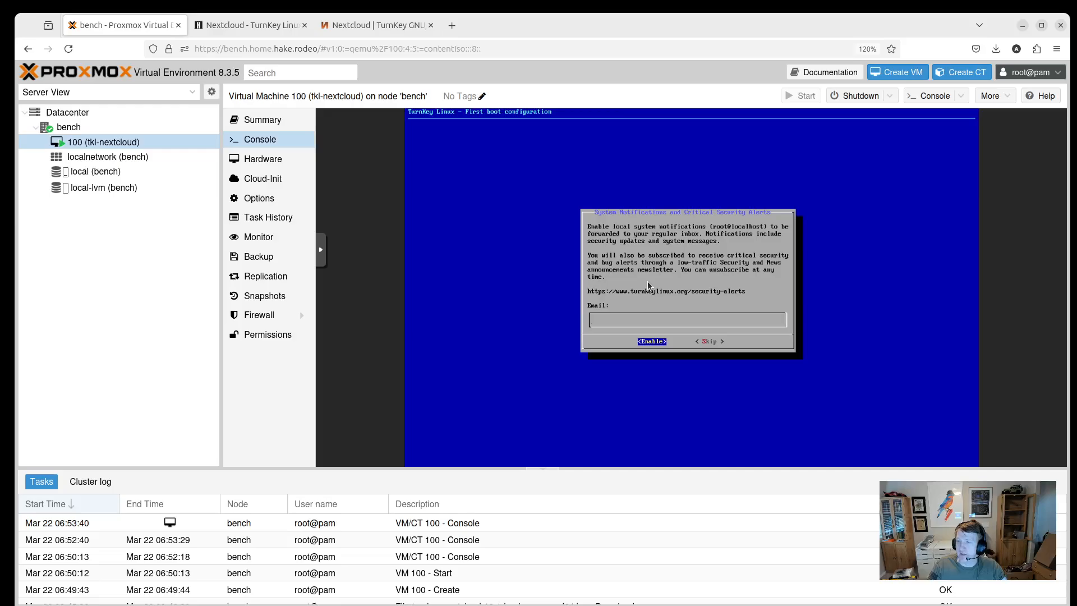
pyautogui.press('Tab')
pyautogui.press('Return')
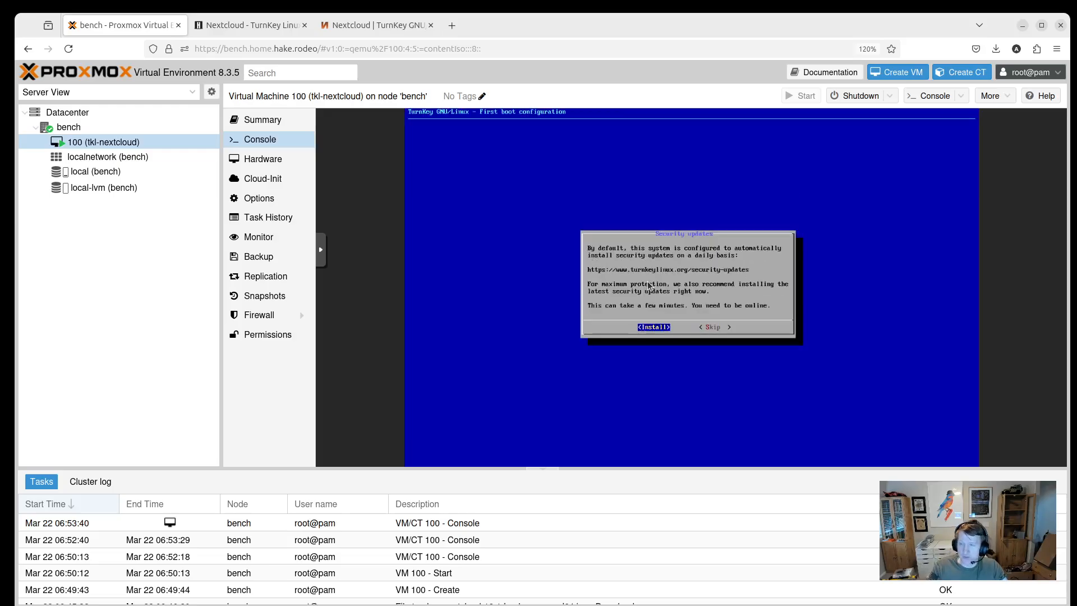
pyautogui.press('Return')
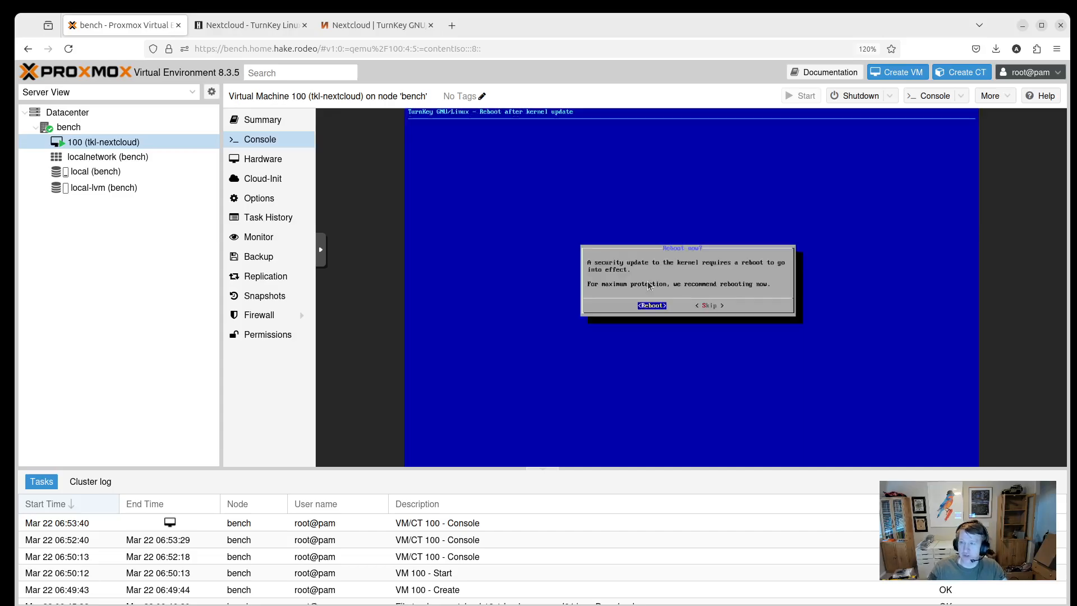
# Reboot to apply the kernel update and boot the default GRUB entry immediately.
pyautogui.press('Return')
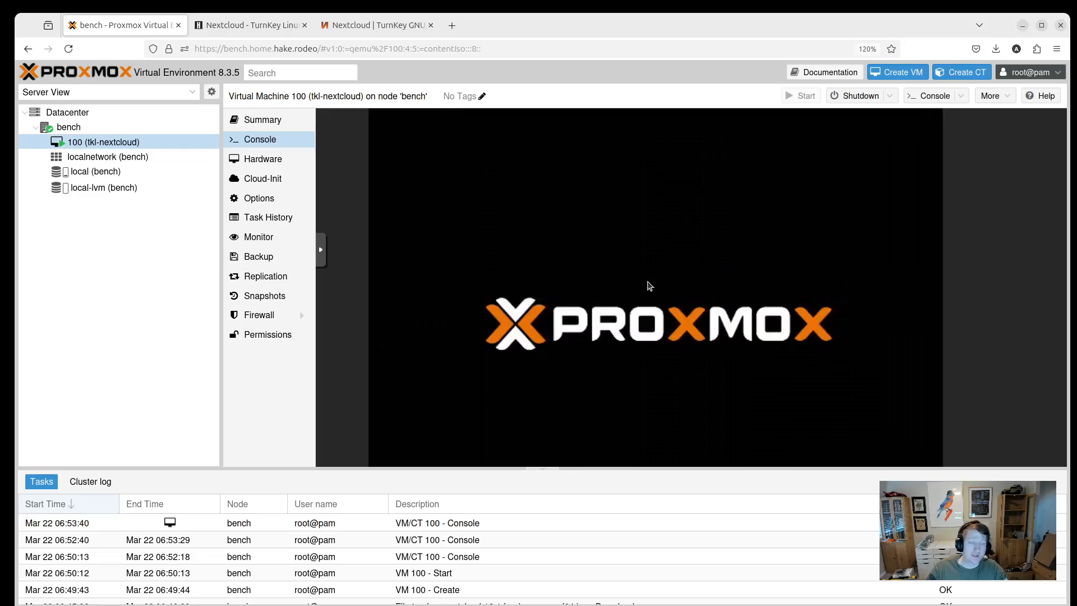
pyautogui.press('Return')
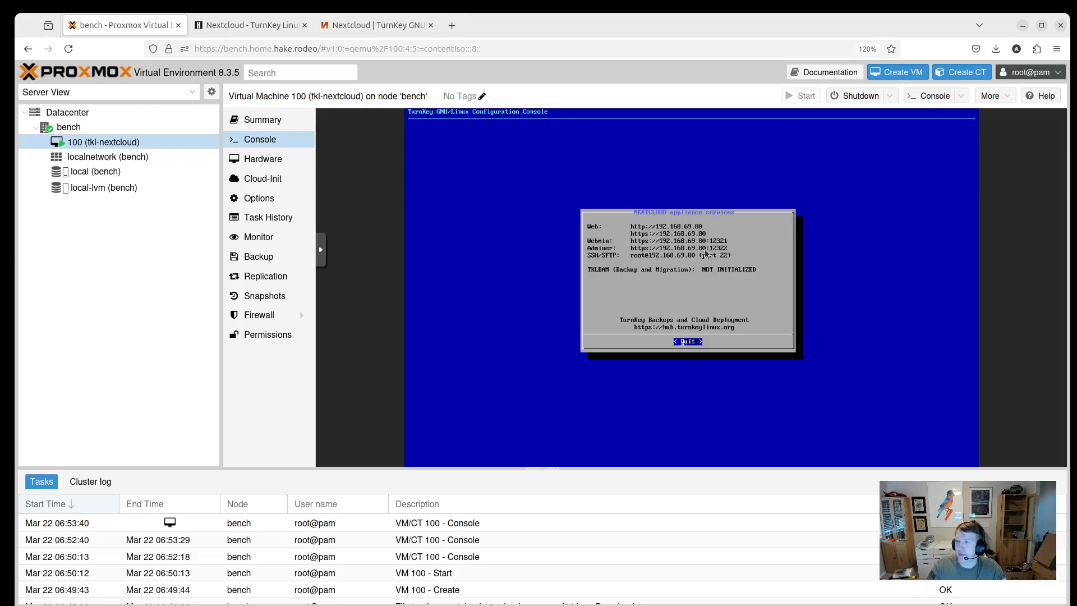
pyautogui.click(447, 36)
pyautogui.write('192.168')
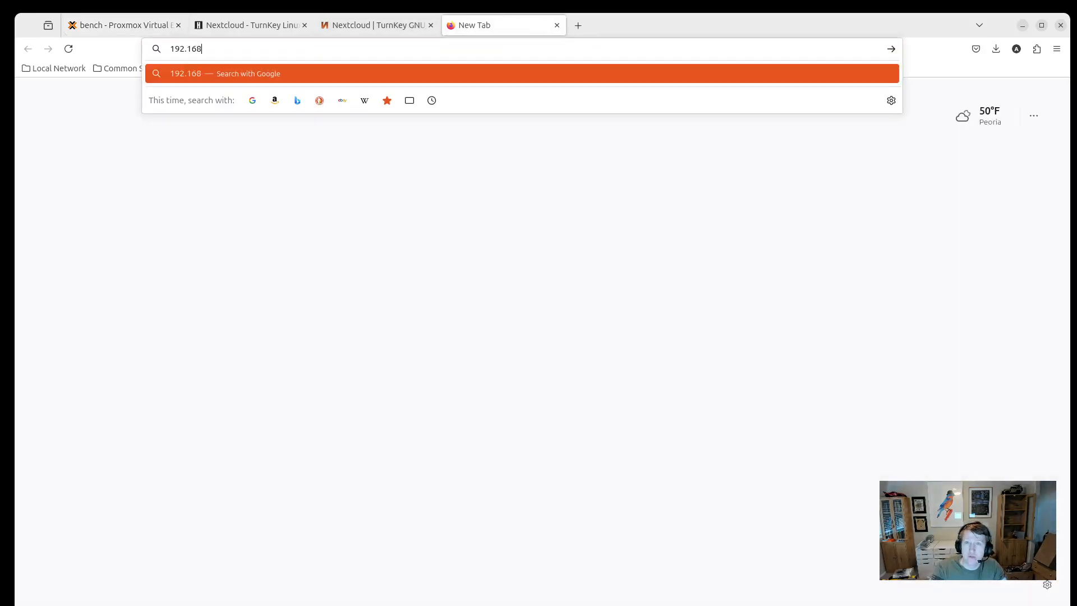
pyautogui.press('BackSpace')
pyautogui.press('BackSpace')
pyautogui.press('BackSpace')
pyautogui.press('BackSpace')
pyautogui.press('BackSpace')
pyautogui.press('BackSpace')
pyautogui.press('BackSpace')
pyautogui.write('https')
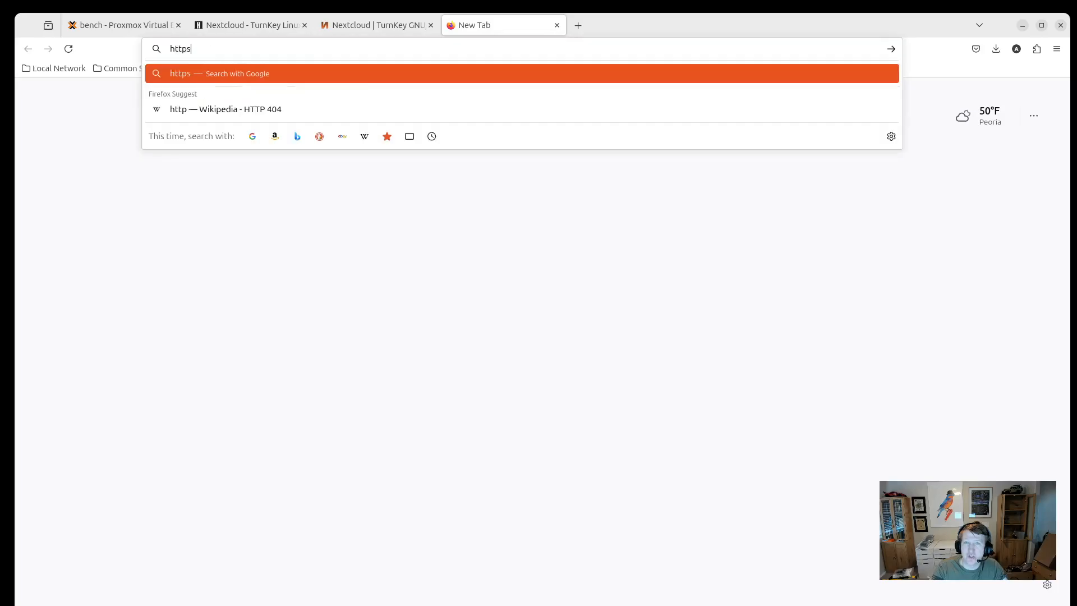
pyautogui.write('://192.168.69.')
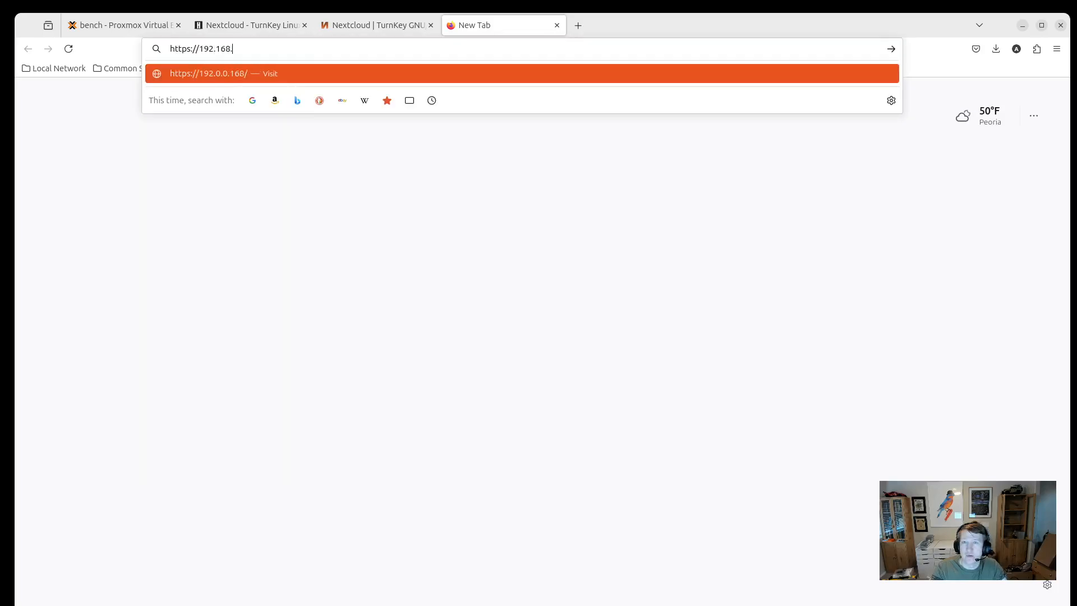
pyautogui.click(130, 29)
pyautogui.click(490, 28)
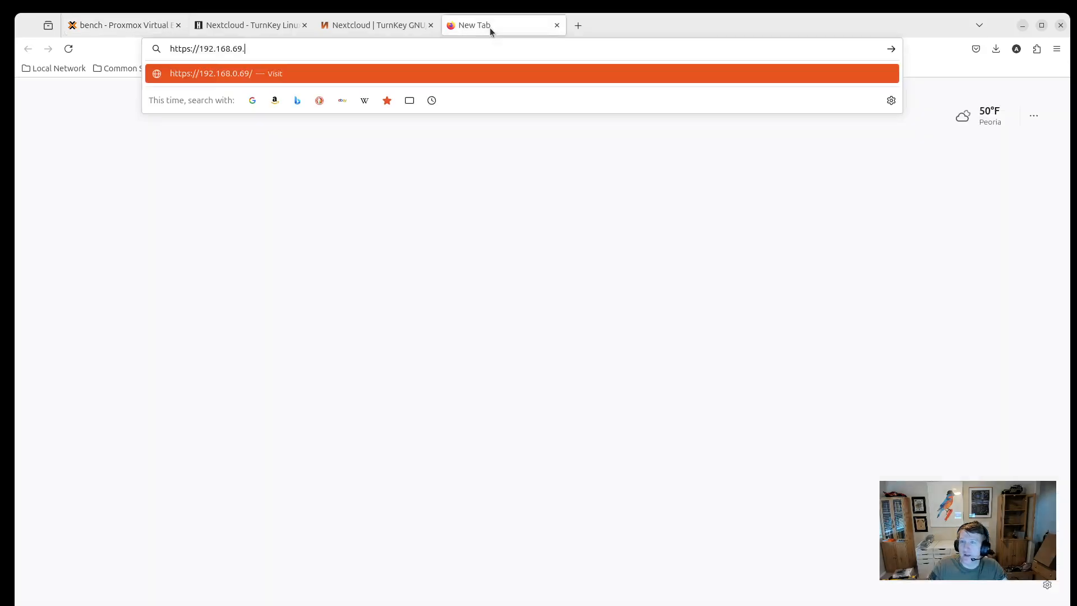
pyautogui.write('80')
pyautogui.press('Return')
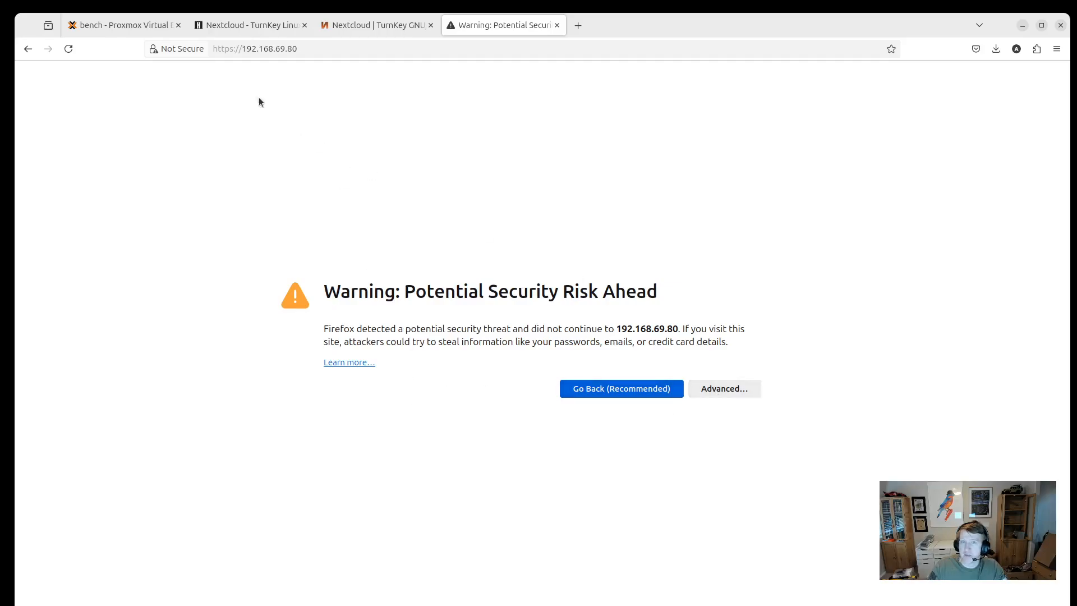
pyautogui.click(720, 398)
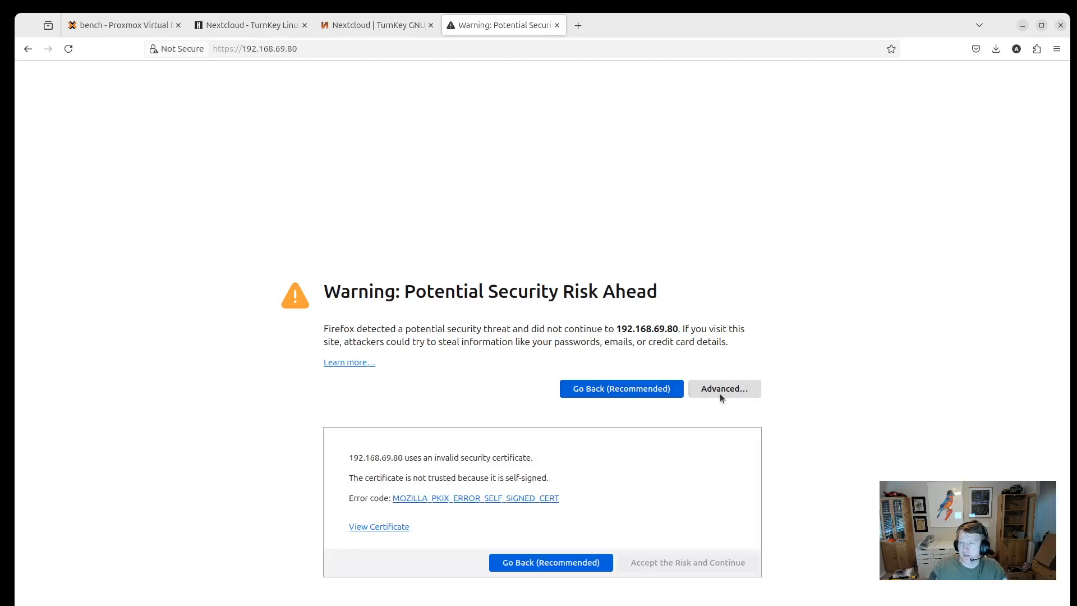
pyautogui.click(697, 568)
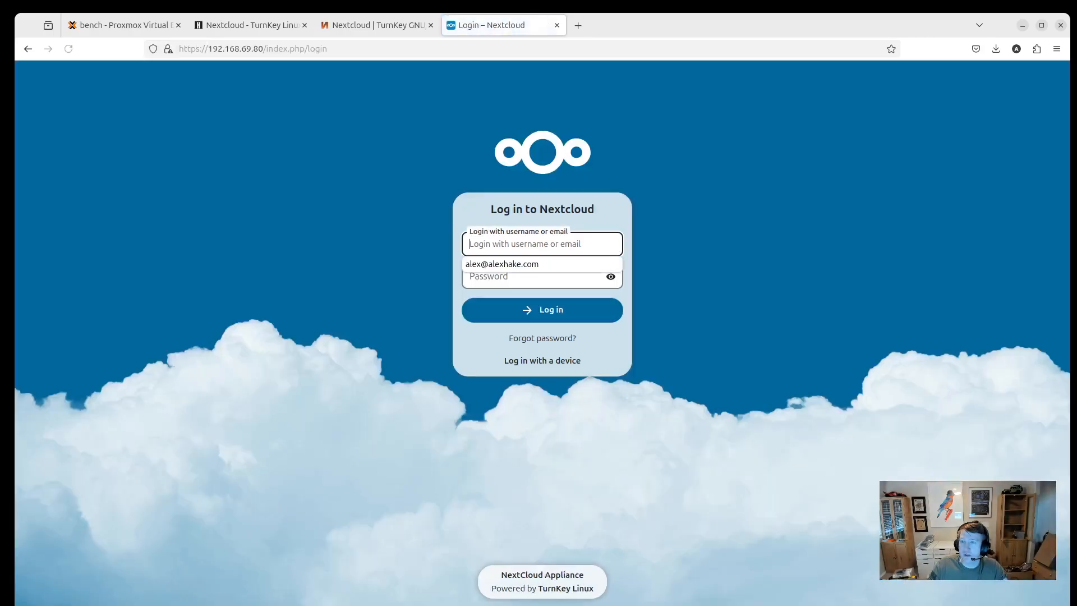
# Log in to Nextcloud as admin with the admin password.
pyautogui.click(569, 270)
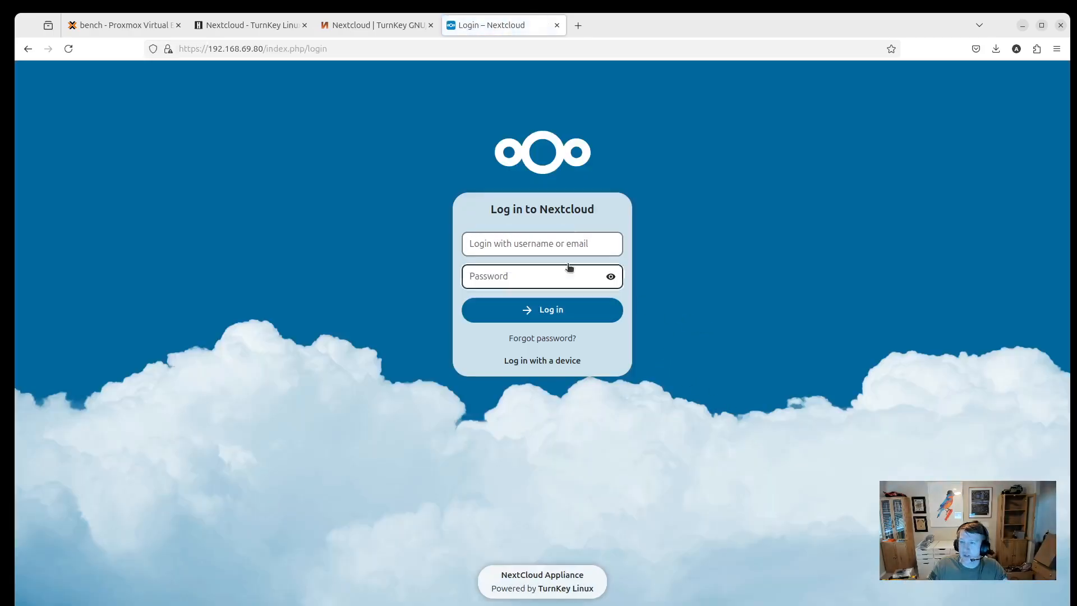
pyautogui.click(534, 239)
pyautogui.write('admin')
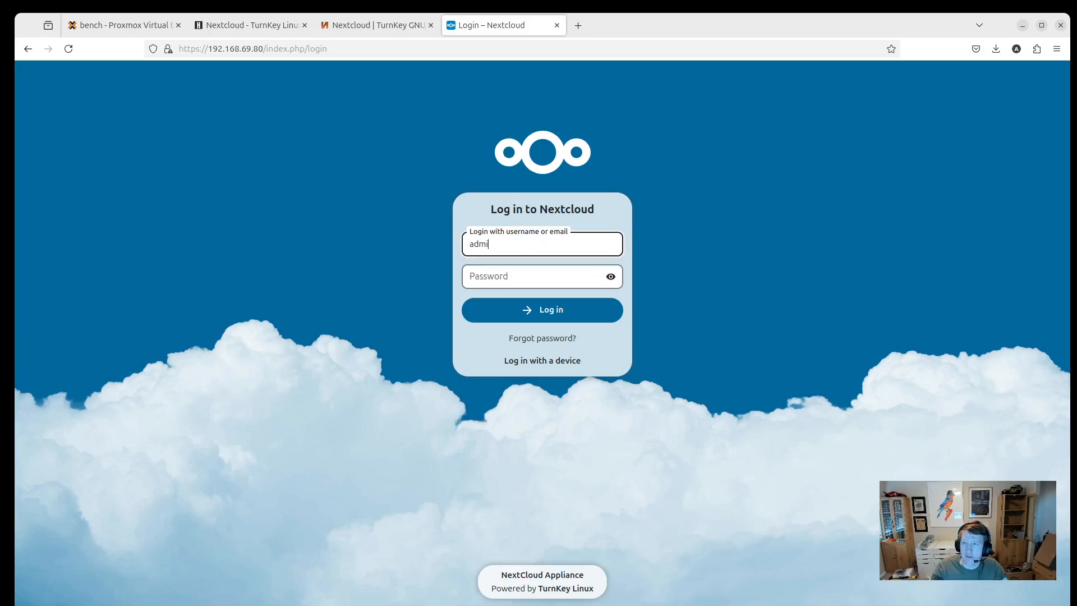
pyautogui.press('Tab')
pyautogui.write('••••••')
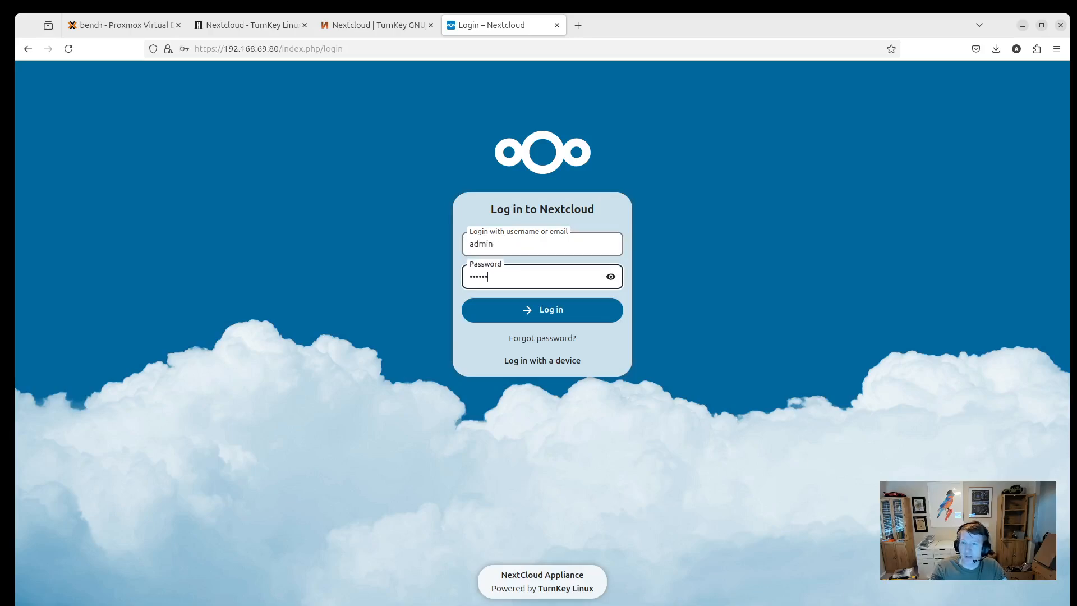
pyautogui.write('••••••••')
pyautogui.press('Return')
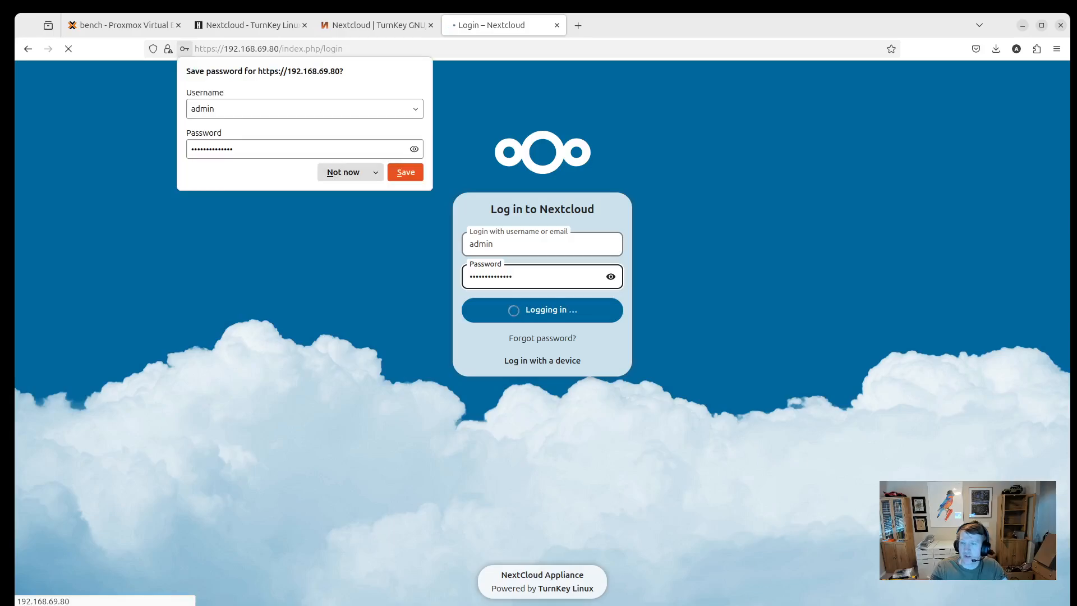
# Decline saving the password, dismiss the welcome dialog, and open Administration settings.
pyautogui.click(332, 174)
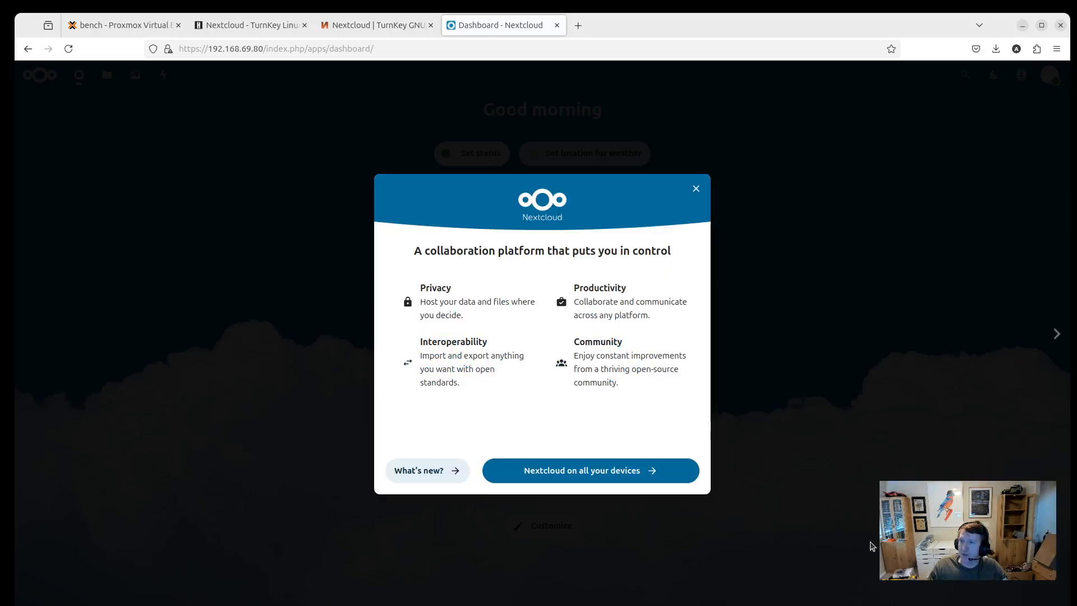
pyautogui.click(696, 189)
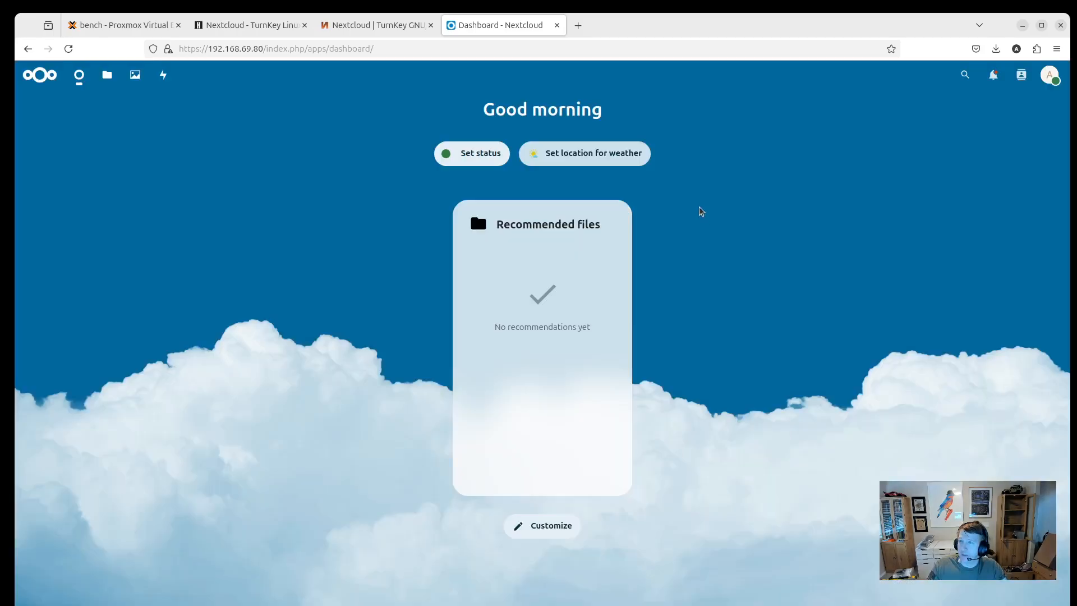
pyautogui.click(1051, 78)
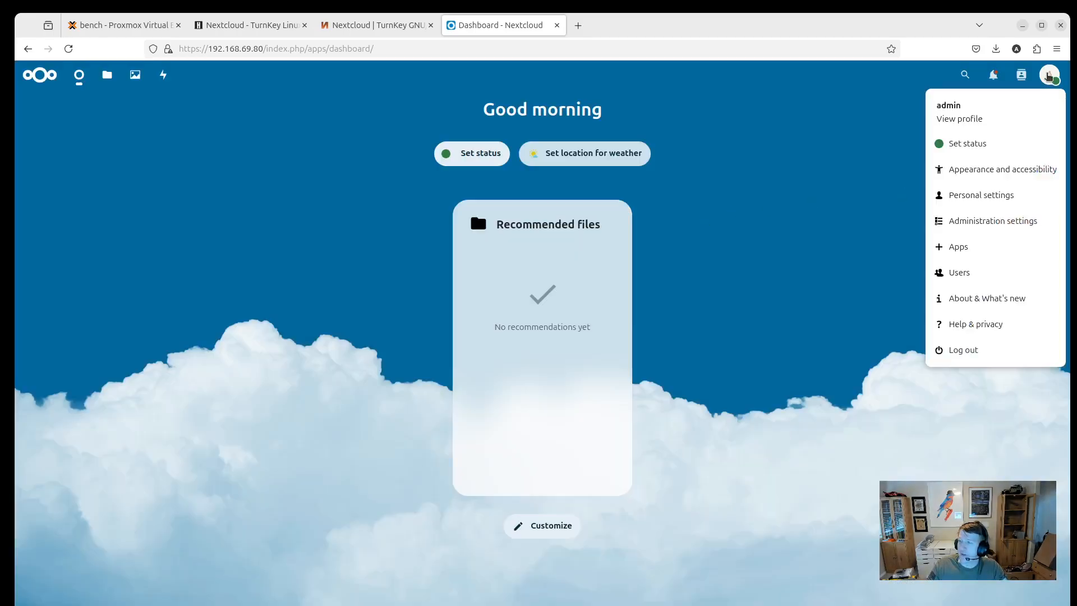
pyautogui.click(979, 221)
pyautogui.click(1050, 76)
pyautogui.click(992, 221)
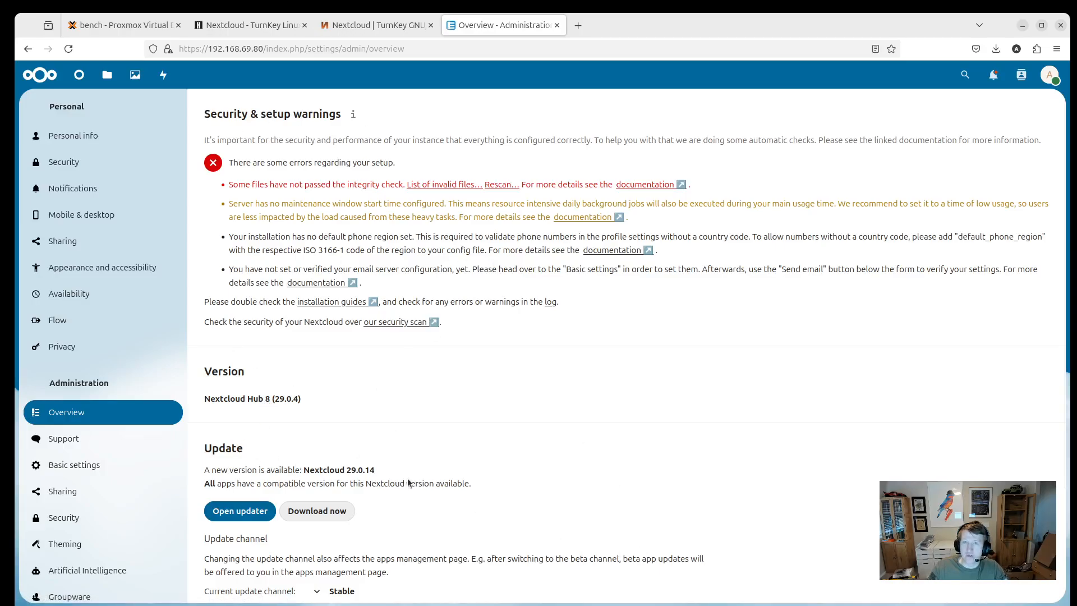
# Switch to the TurnKey Nextcloud wiki page and follow its Post Install Steps link.
pyautogui.click(261, 22)
pyautogui.scroll(-12, 440, 457)
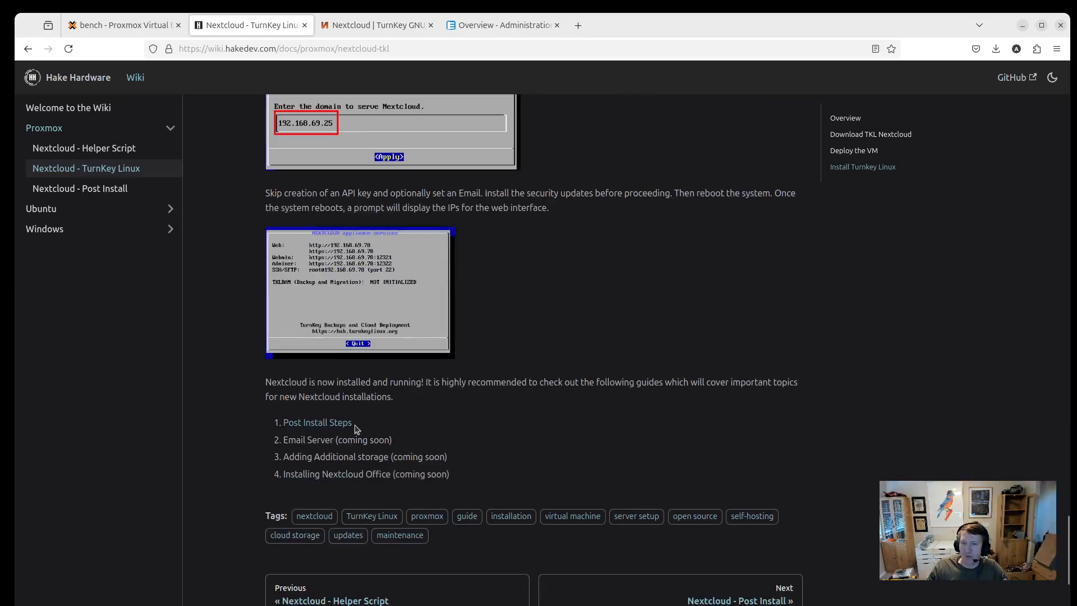
pyautogui.click(306, 424)
# Read through the Nextcloud - Post Install guide's fixes and return to the top.
pyautogui.scroll(-3, 391, 373)
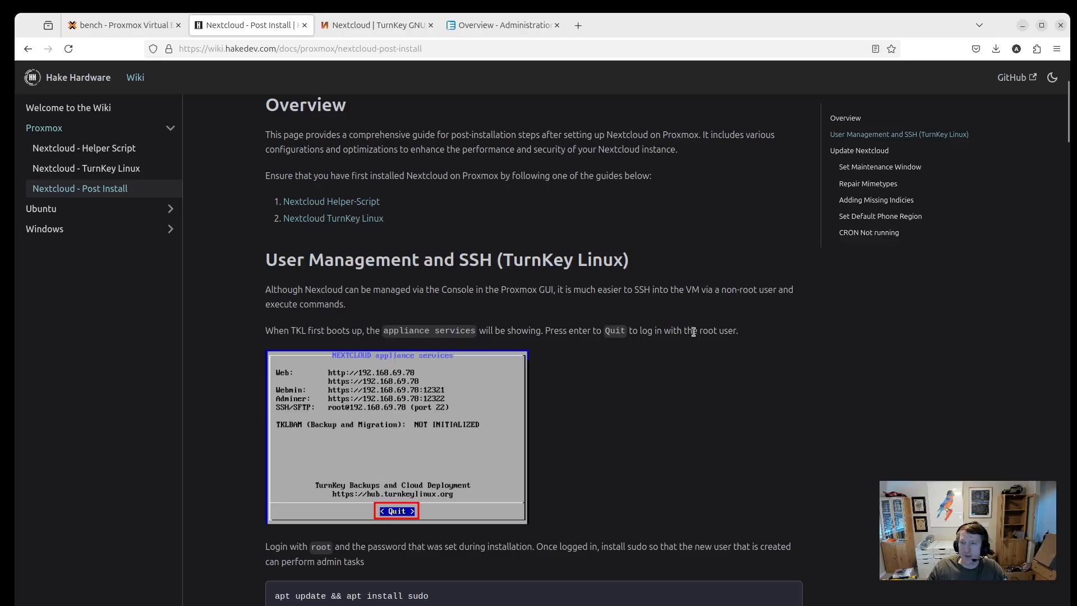
pyautogui.scroll(-3, 640, 432)
pyautogui.scroll(-3, 638, 392)
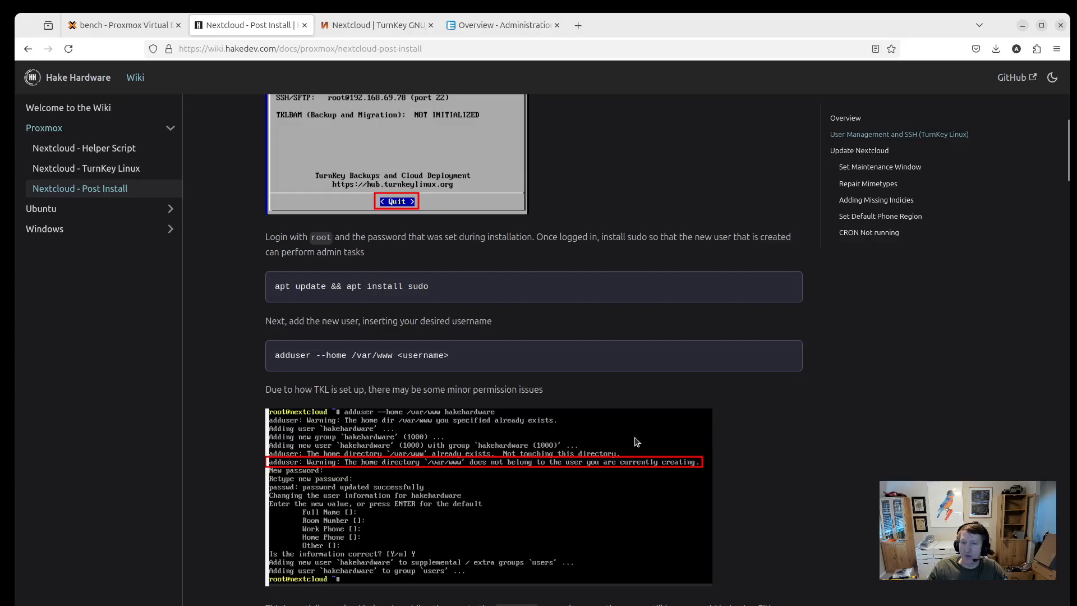
pyautogui.scroll(-1, 347, 385)
pyautogui.scroll(-9, 346, 385)
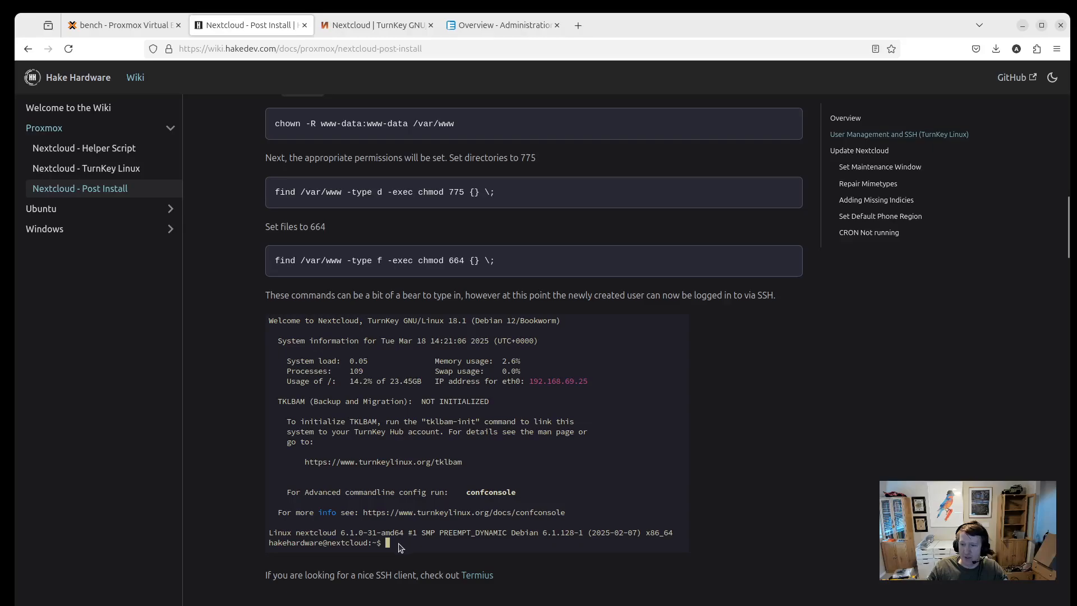
pyautogui.scroll(-14, 329, 446)
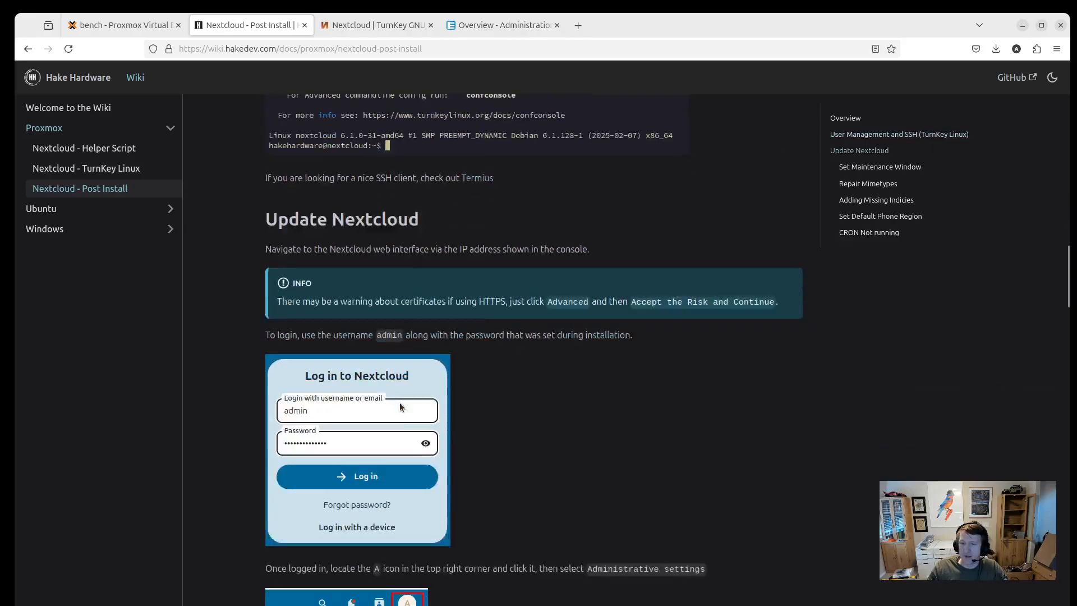
pyautogui.scroll(-15, 385, 343)
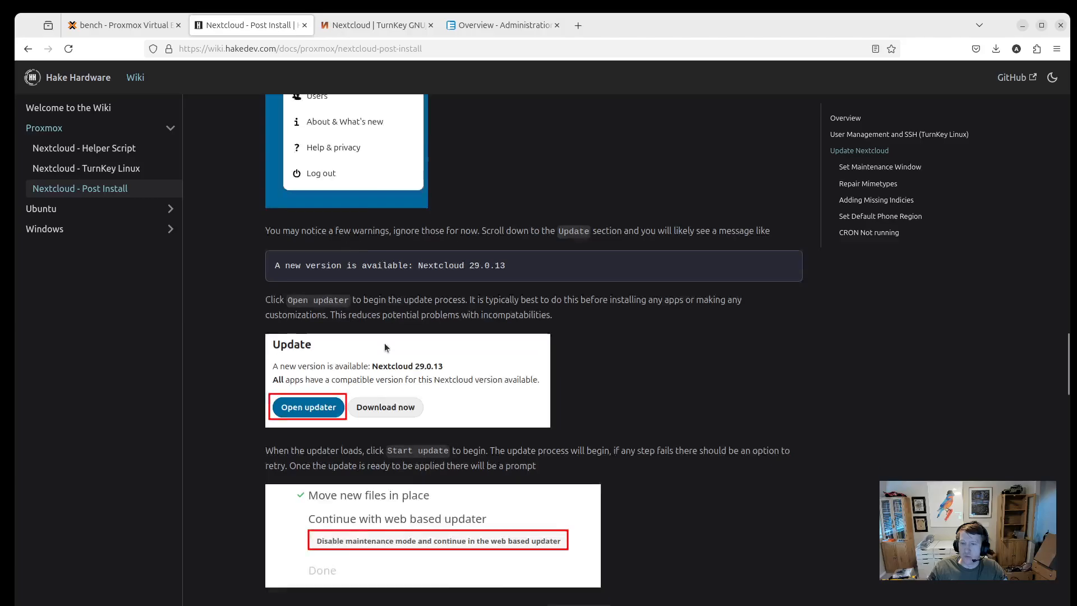
pyautogui.scroll(-8, 375, 391)
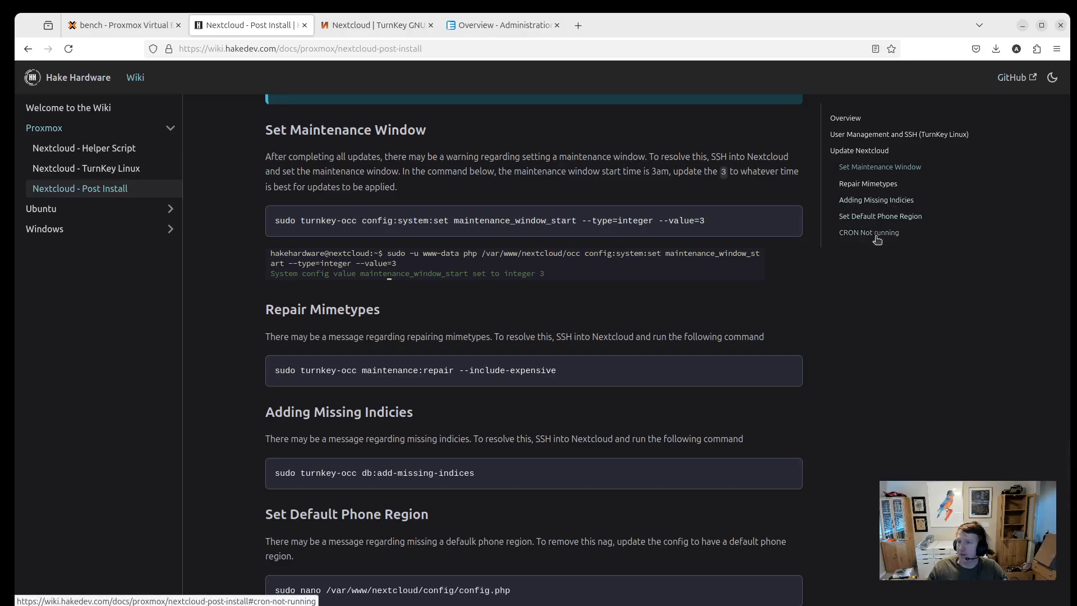
pyautogui.scroll(20, 553, 245)
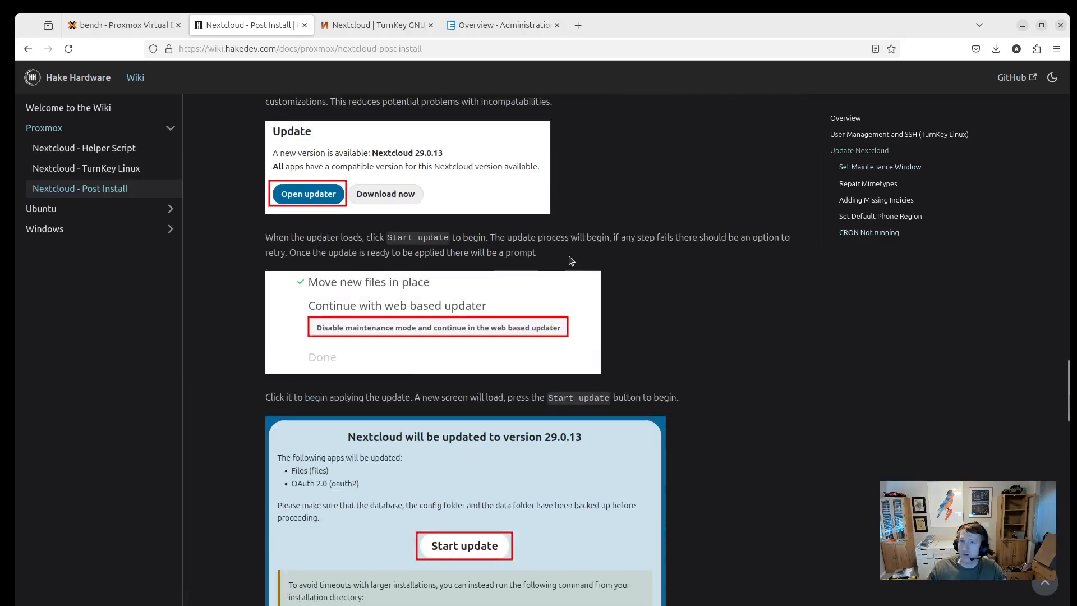
pyautogui.scroll(12, 553, 245)
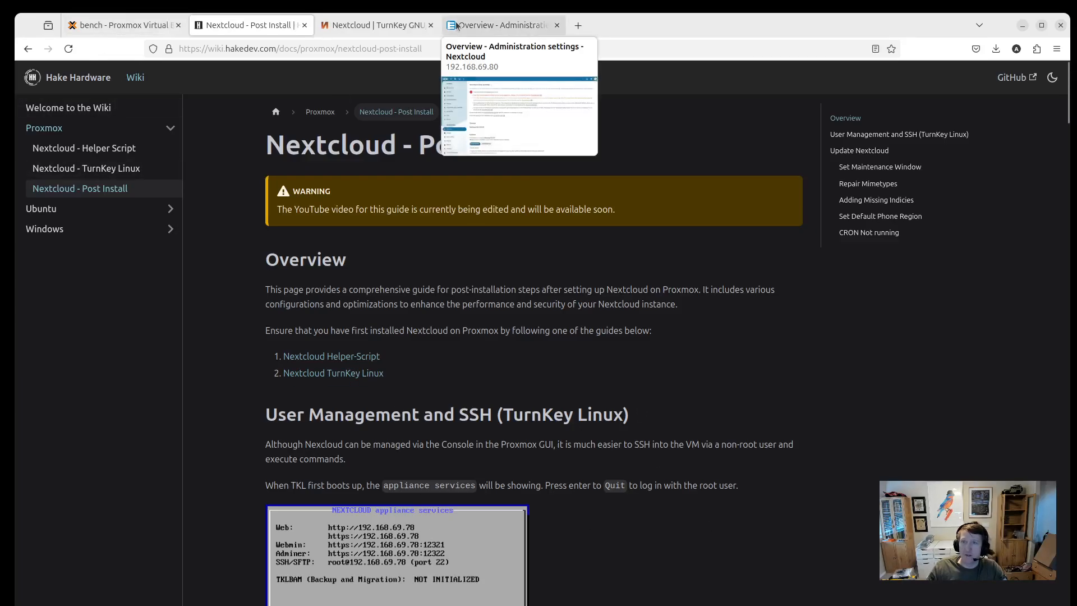
# Switch back to the Overview - Administration settings tab in Firefox.
pyautogui.click(474, 27)
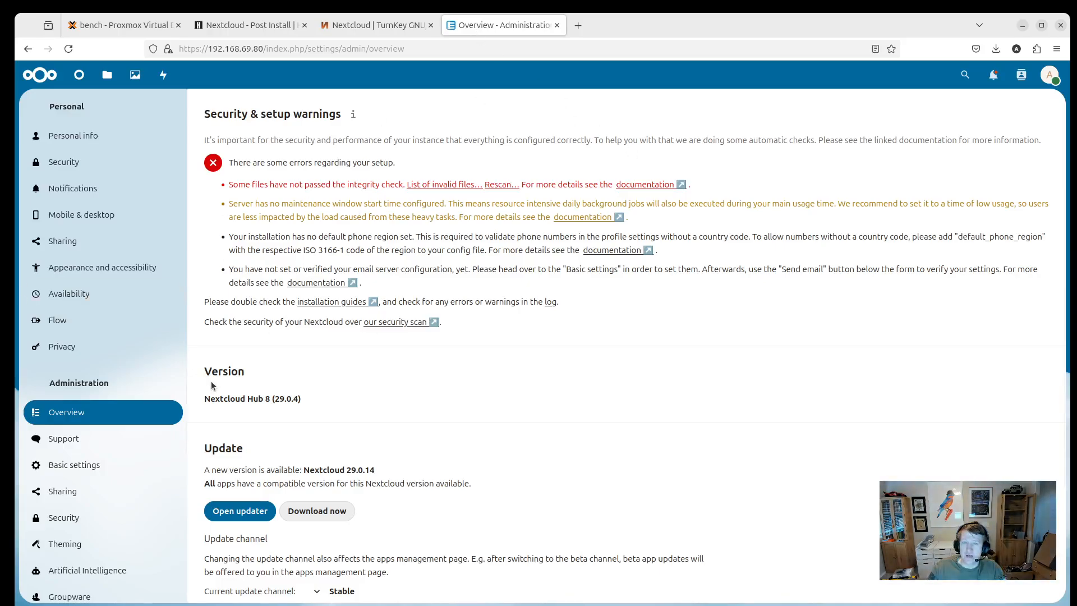